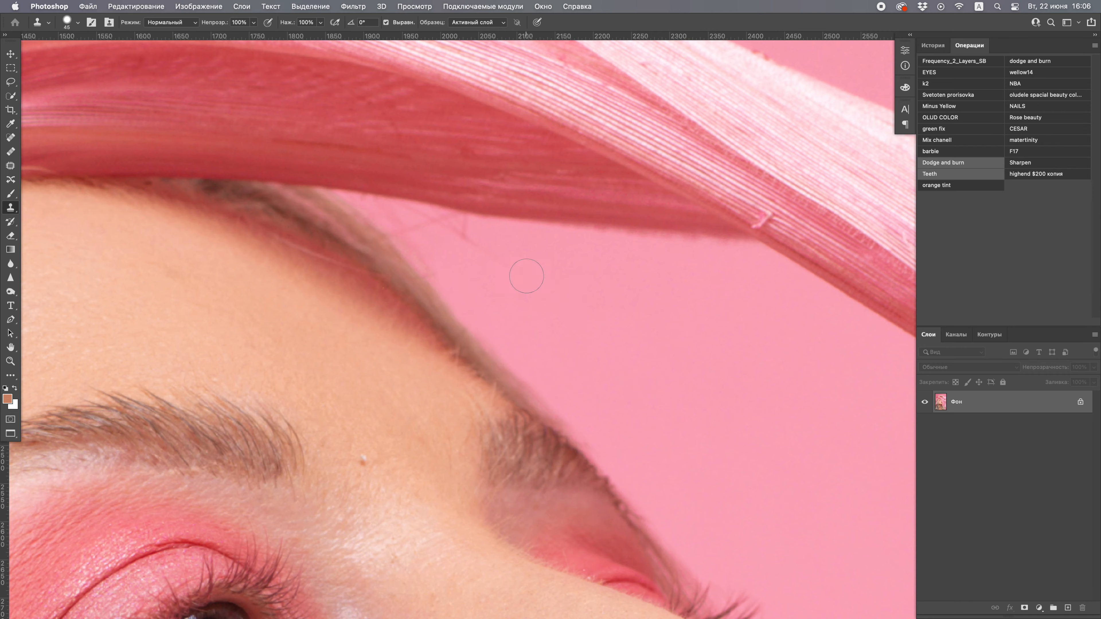
Undo the last clone stroke and clone out the stray hairs on the pink background beside the forehead
key("super+z")
left_click_drag(417, 231, 459, 254)
mouse_move(669, 270)
left_mouse_down()
mouse_move(578, 345)
mouse_move(628, 310)
left_mouse_up()
Patch away the fine hairs inside the nostril with clean dark areas
key("j")
mouse_move(675, 245)
left_mouse_down()
mouse_move(626, 381)
mouse_move(676, 371)
mouse_move(754, 303)
left_mouse_up()
left_click_drag(570, 317, 560, 332)
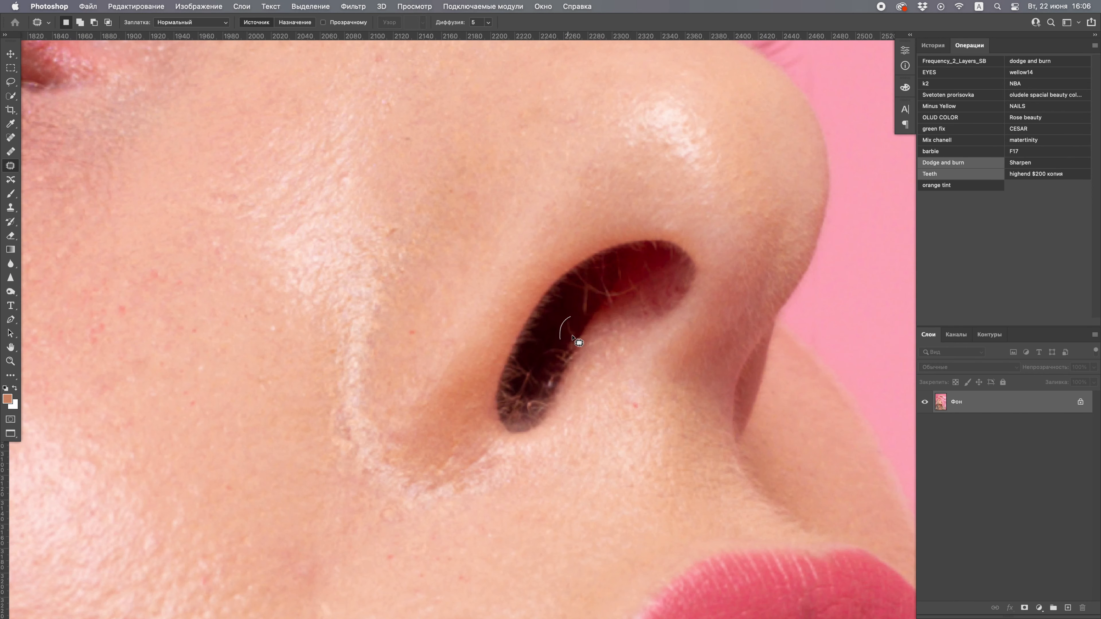
mouse_move(588, 291)
left_mouse_down()
mouse_move(572, 334)
mouse_move(602, 334)
left_mouse_up()
left_click_drag(520, 366, 518, 371)
left_click_drag(531, 392, 567, 323)
Patch the small blemishes on the skin from the nose and cheek down to the mouth and chin
left_click_drag(600, 331, 499, 334)
left_click_drag(422, 481, 507, 481)
mouse_move(518, 331)
left_mouse_down()
mouse_move(512, 371)
mouse_move(518, 331)
left_mouse_up()
left_click_drag(433, 412, 381, 412)
mouse_move(525, 487)
left_mouse_down()
mouse_move(600, 487)
mouse_move(484, 440)
left_mouse_up()
left_click_drag(388, 369, 558, 427)
mouse_move(587, 429)
left_mouse_down()
mouse_move(471, 440)
mouse_move(580, 431)
left_mouse_up()
left_click_drag(434, 390, 520, 477)
mouse_move(509, 448)
left_mouse_down()
mouse_move(514, 501)
mouse_move(508, 447)
left_mouse_up()
left_click_drag(338, 339, 454, 455)
mouse_move(516, 330)
left_mouse_down()
mouse_move(356, 339)
mouse_move(494, 304)
left_mouse_up()
left_click_drag(484, 293, 529, 264)
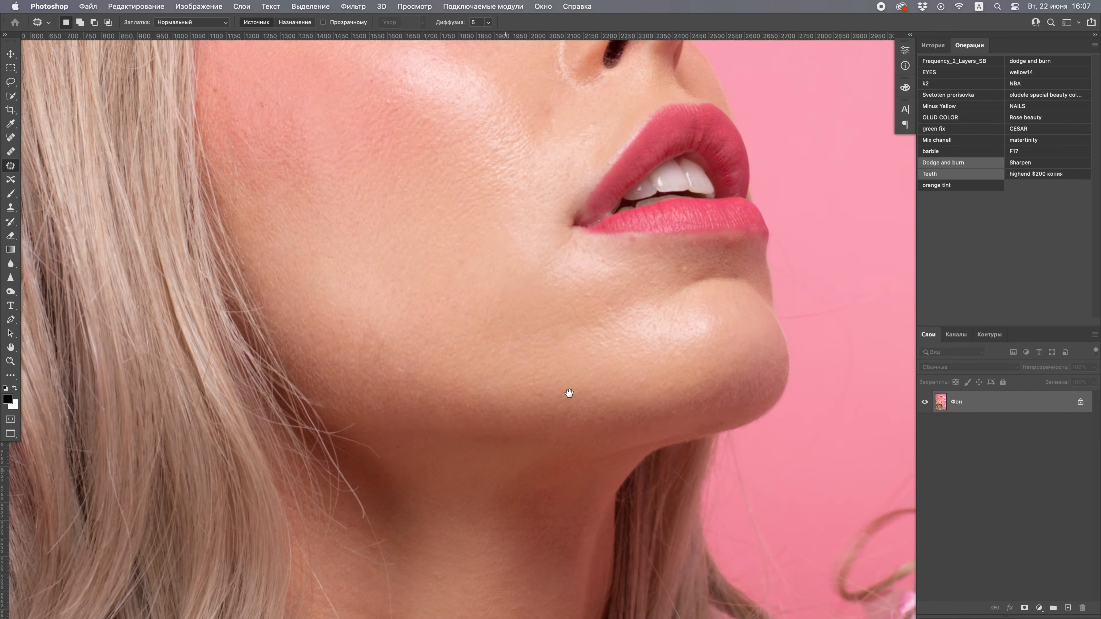
Clean the stray hairs and marks off the pink background beside the lips and chin
scroll(567, 393, "up", 5)
scroll(533, 321, "down", 5)
scroll(533, 321, "right", 5)
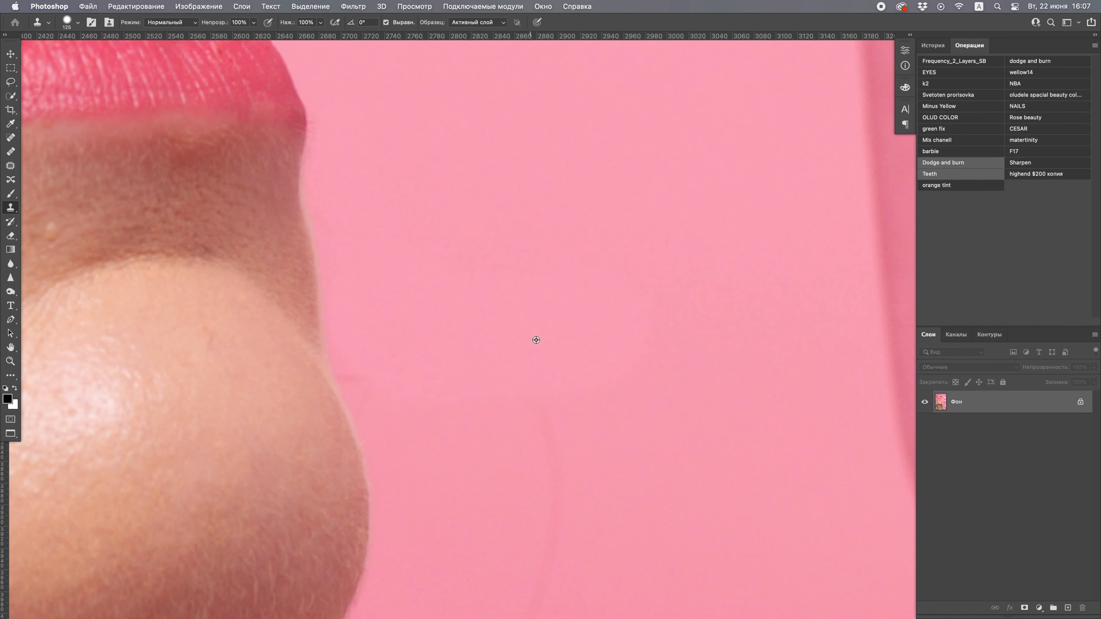
scroll(393, 290, "down", 5)
key("j")
mouse_move(437, 356)
left_mouse_down()
mouse_move(573, 454)
mouse_move(437, 356)
left_mouse_up()
scroll(572, 418, "down", 5)
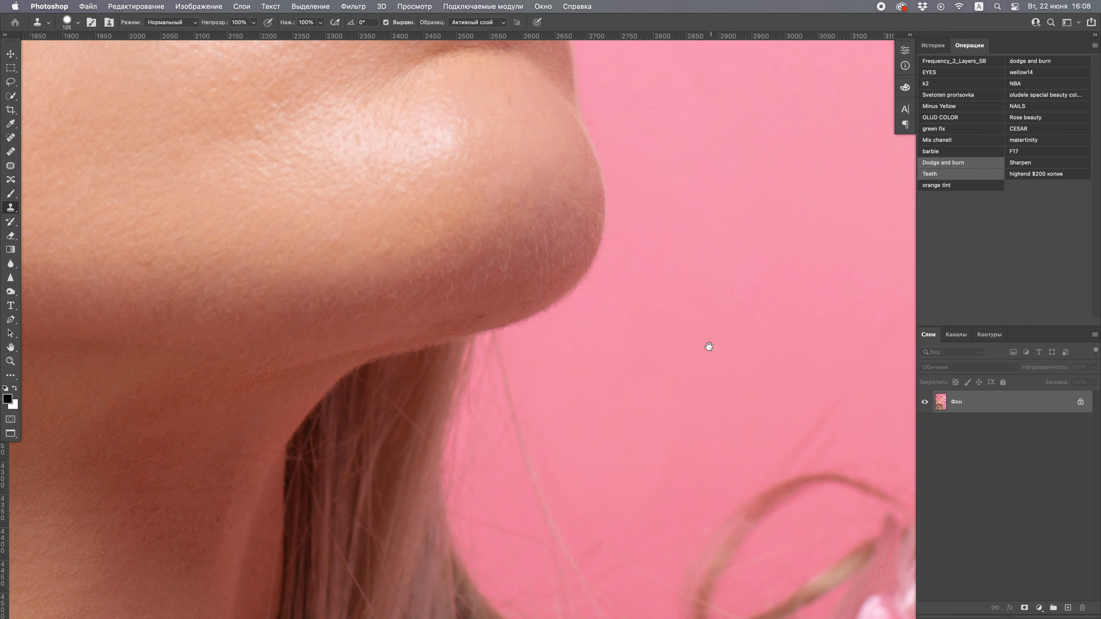
key("j")
scroll(707, 360, "down", 4)
scroll(707, 360, "down", 4)
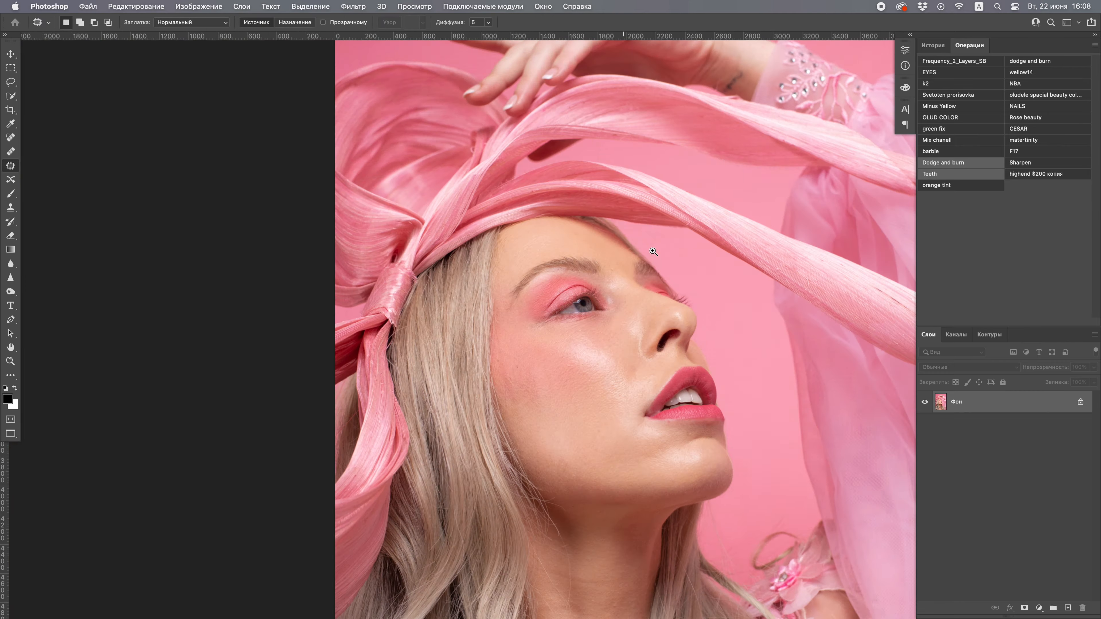
Run the Frequency_2_Layers_SB action and blur the LOW layer with a Gaussian Blur radius of 5.4 pixels
scroll(617, 260, "up", 8)
scroll(637, 248, "down", 7)
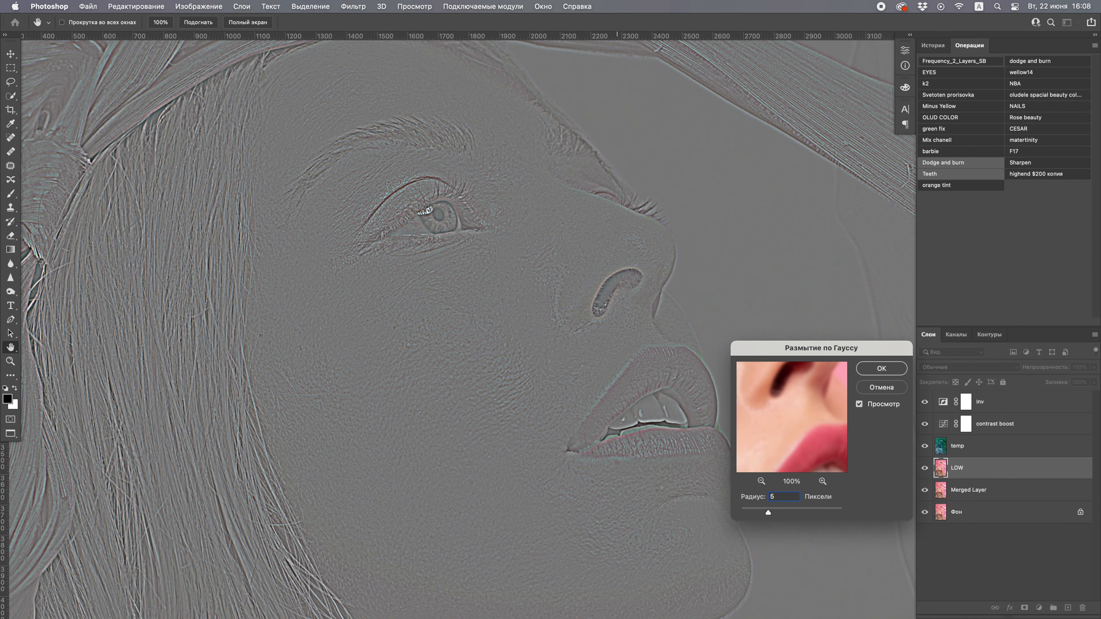
left_click(455, 315)
left_click(762, 480)
left_click_drag(767, 512, 768, 511)
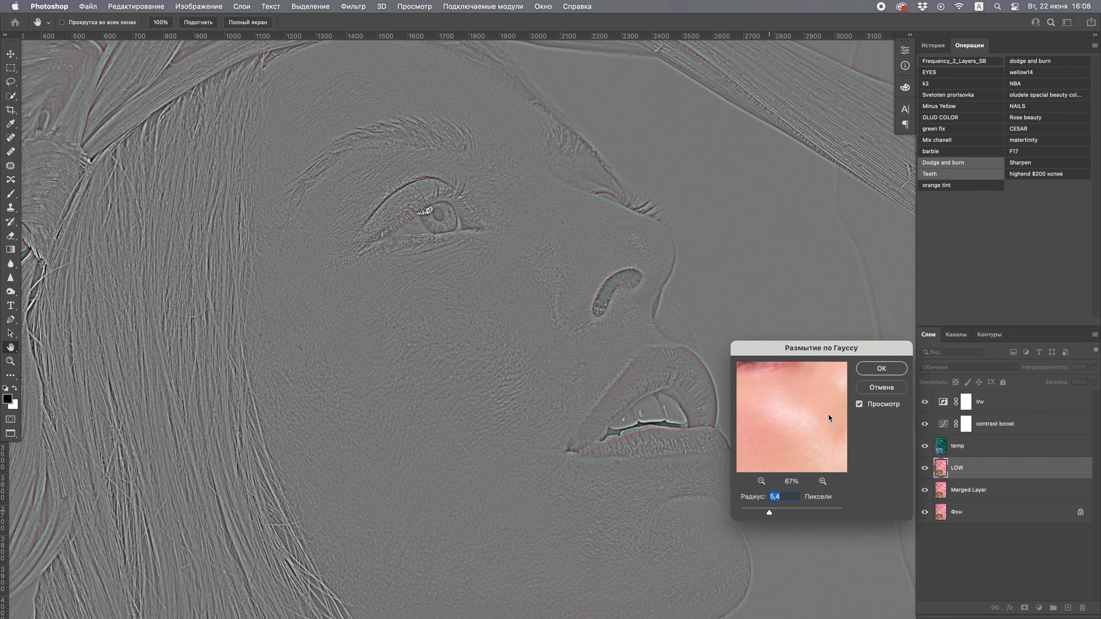
left_click(881, 368)
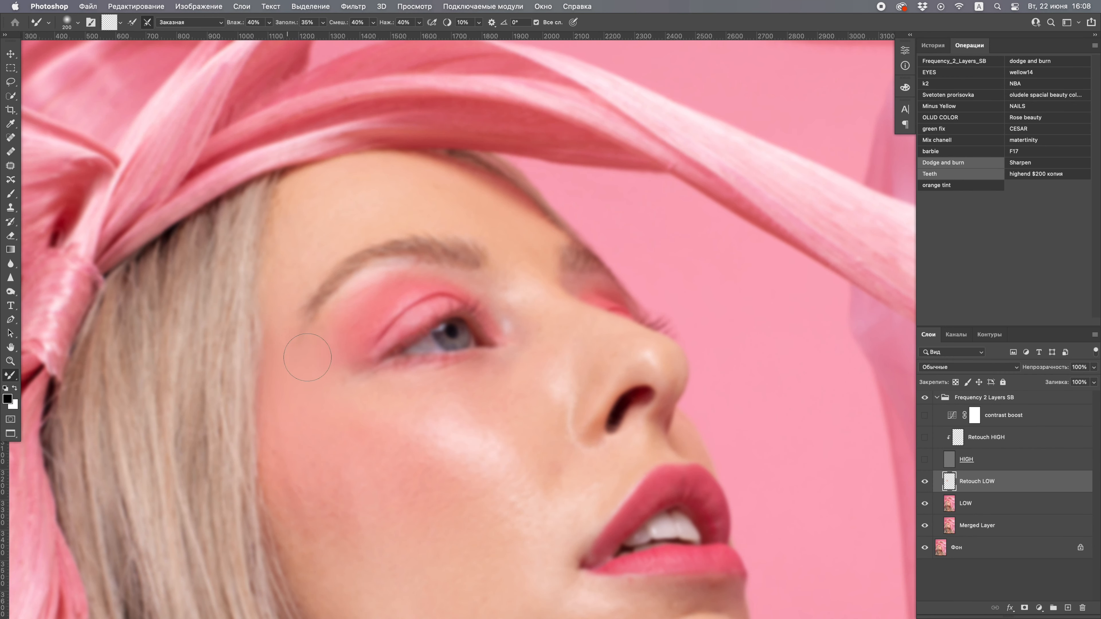
Blend the skin tones under the eye and beside the nose on the Retouch LOW layer with the Mixer Brush
left_click_drag(489, 353, 446, 344)
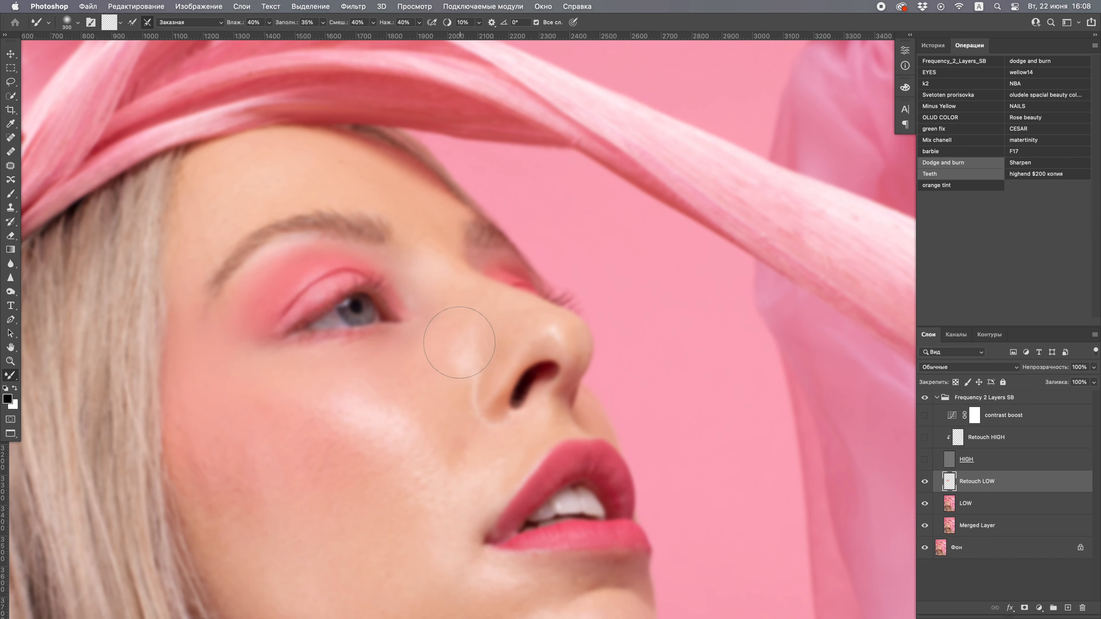
mouse_move(438, 259)
left_mouse_down()
mouse_move(520, 366)
mouse_move(586, 388)
left_mouse_up()
key("bracketright")
key("bracketright")
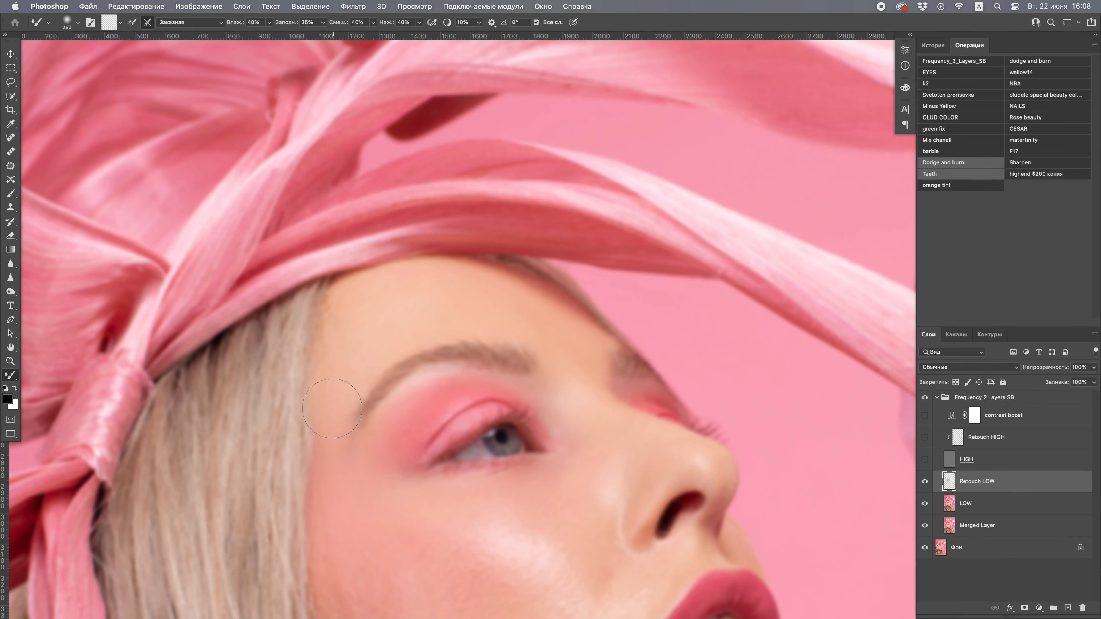
Smooth the tonal transitions on the forehead and temple with the Mixer Brush at about 250 px
left_click_drag(546, 324, 514, 114)
key("bracketright")
key("bracketright")
key("bracketright")
key("bracketright")
key("bracketright")
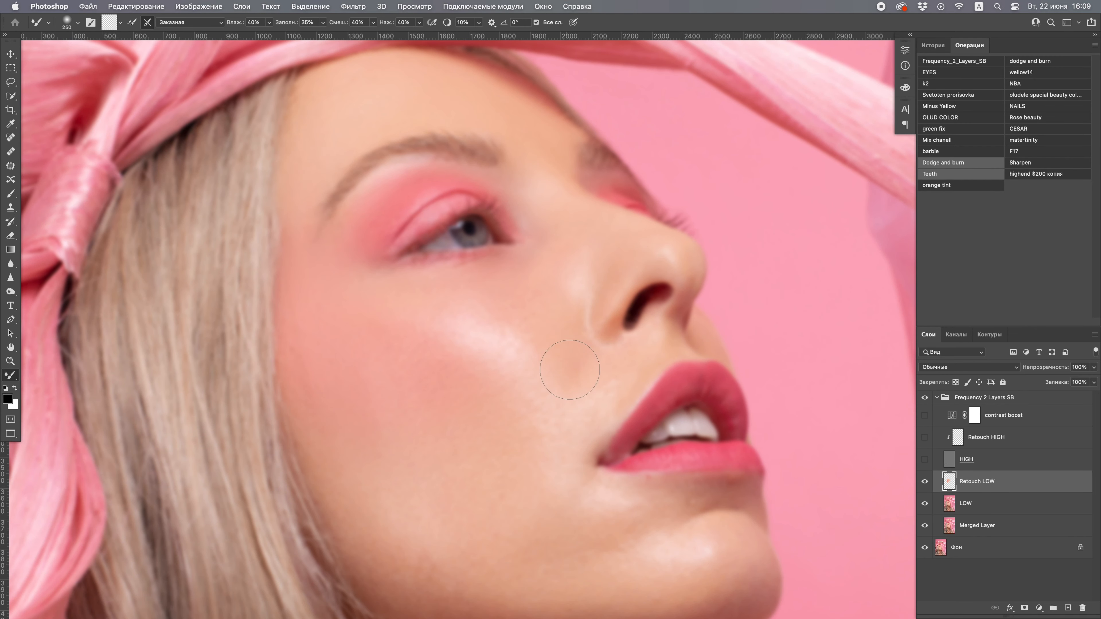
Blend the blush and highlight transitions on the cheek and beside the mouth, resizing the Mixer Brush to suit
key("bracketleft")
key("bracketleft")
mouse_move(557, 417)
left_mouse_down()
mouse_move(457, 368)
mouse_move(452, 345)
left_mouse_up()
key("bracketright")
key("bracketright")
key("bracketright")
key("bracketright")
key("bracketleft")
key("bracketleft")
key("bracketleft")
key("bracketleft")
left_click_drag(355, 397, 338, 329)
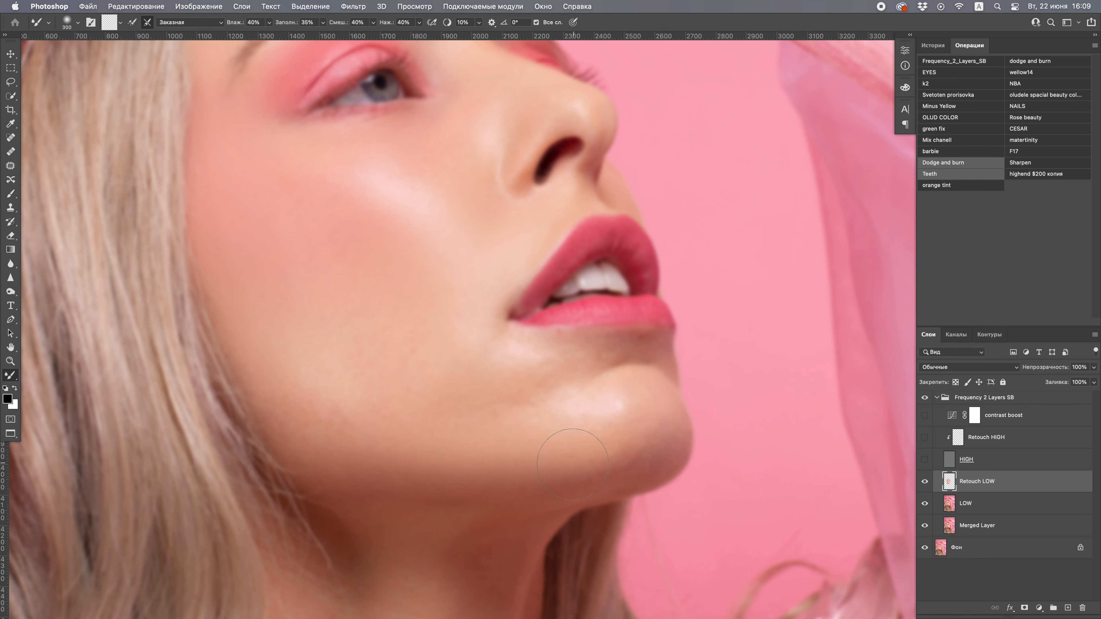
Smooth the uneven tones on the chin and below the lower lip with the Mixer Brush
left_click_drag(364, 412, 225, 415)
key("bracketleft")
key("bracketleft")
mouse_move(473, 377)
left_mouse_down()
mouse_move(485, 393)
mouse_move(570, 384)
left_mouse_up()
left_click_drag(353, 346, 474, 399)
key("bracketright")
key("bracketright")
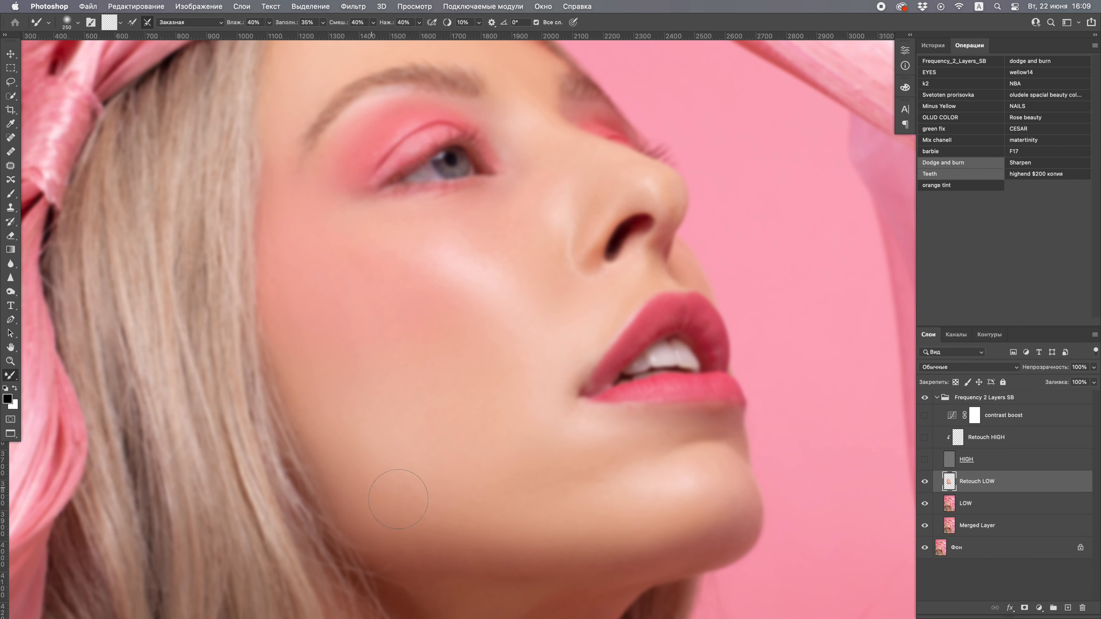
Blend the lower cheek and jawline tones into the shadow under the jaw
left_click_drag(366, 338, 383, 425)
left_click_drag(564, 236, 358, 390)
left_click_drag(362, 564, 361, 330)
mouse_move(347, 336)
left_mouse_down()
mouse_move(371, 337)
mouse_move(457, 408)
mouse_move(456, 310)
left_mouse_up()
left_click_drag(374, 392, 475, 387)
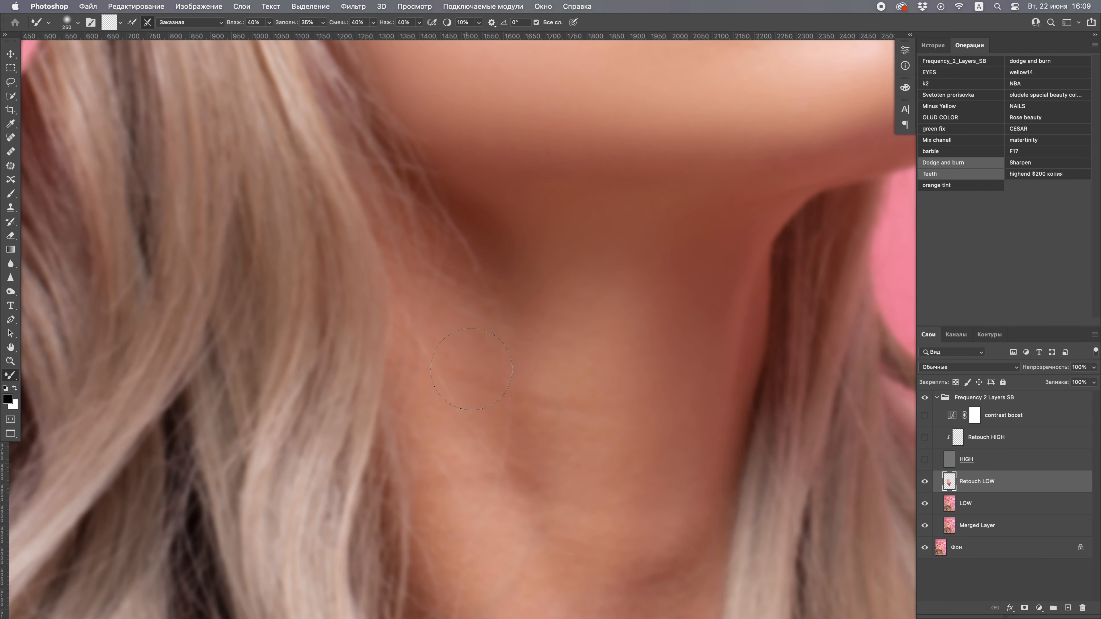
Smooth the skin folds and shadows on the neck with the Mixer Brush enlarged to about 500 px
mouse_move(514, 502)
left_mouse_down()
mouse_move(477, 358)
mouse_move(525, 449)
left_mouse_up()
key("bracketright")
mouse_move(483, 466)
left_mouse_down()
mouse_move(476, 366)
mouse_move(444, 317)
left_mouse_up()
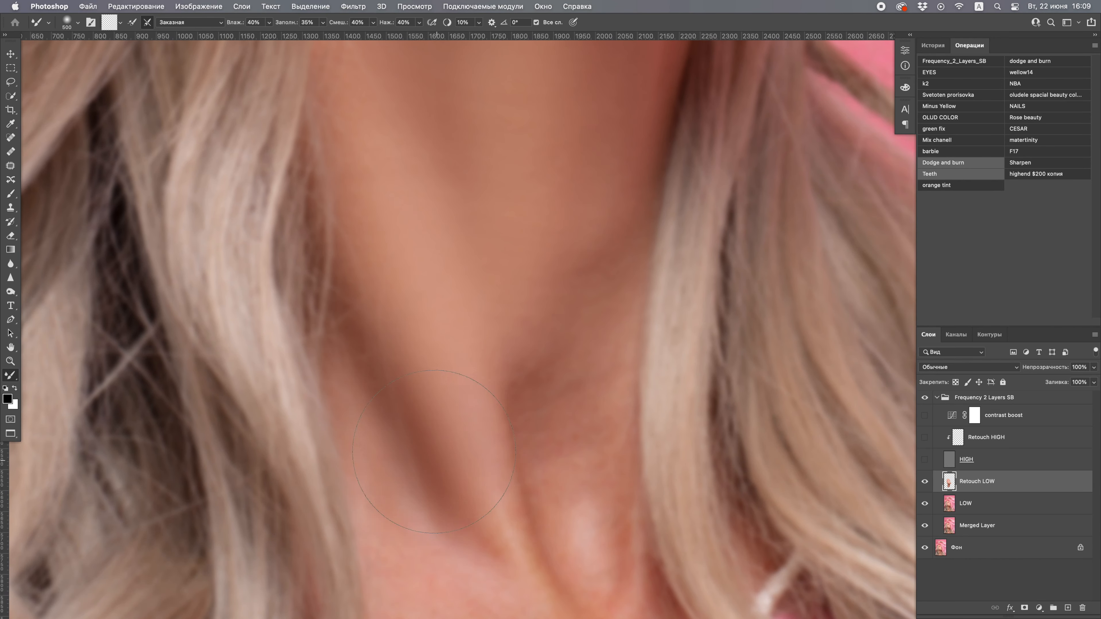
key("XF86AudioRaiseVolume")
left_click_drag(532, 415, 439, 416)
left_click_drag(485, 563, 476, 408)
mouse_move(476, 407)
left_mouse_down()
mouse_move(435, 408)
mouse_move(445, 408)
left_mouse_up()
Blend the tones at the base of the neck and upper chest with a smaller Mixer Brush
key("bracketleft")
key("bracketleft")
mouse_move(373, 485)
left_mouse_down()
mouse_move(469, 499)
mouse_move(434, 500)
left_mouse_up()
left_click_drag(515, 235, 560, 447)
left_click_drag(568, 260, 619, 260)
key("bracketleft")
key("bracketleft")
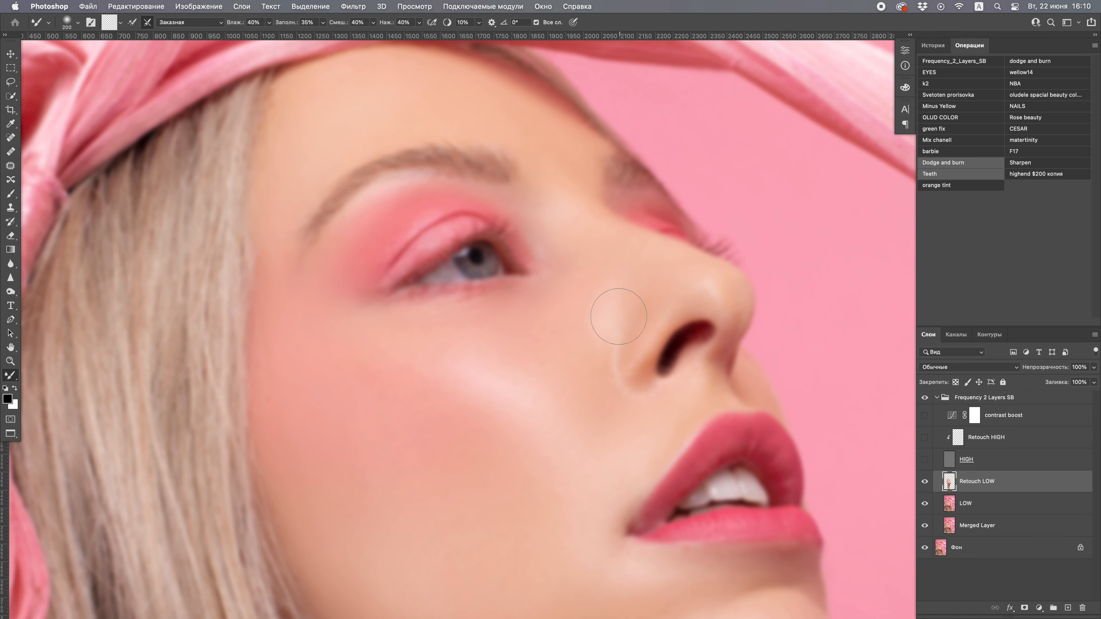
Refine the tonal transitions around the eye, nose and upper cheek with the Mixer Brush at about 200 px
left_click_drag(536, 150, 602, 299)
left_click_drag(376, 309, 321, 309)
mouse_move(543, 386)
left_mouse_down()
mouse_move(529, 343)
mouse_move(577, 331)
left_mouse_up()
key("bracketleft")
key("bracketleft")
left_click_drag(497, 386, 546, 598)
left_click_drag(594, 285, 536, 285)
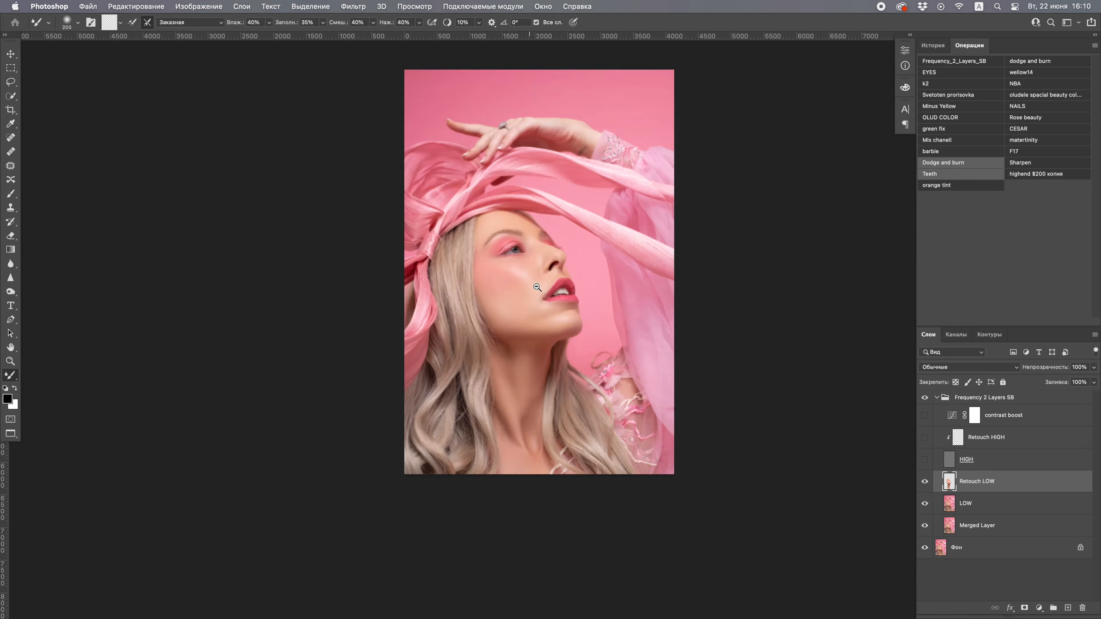
Blend the remaining uneven skin tones and turn the HIGH and Retouch HIGH layers back on
left_click_drag(537, 121, 607, 121)
left_click_drag(303, 158, 330, 248)
key("bracketleft")
mouse_move(614, 242)
left_mouse_down()
mouse_move(736, 284)
mouse_move(644, 330)
mouse_move(639, 405)
left_mouse_up()
key("XF86AudioRaiseVolume")
key("XF86AudioRaiseVolume")
key("bracketright")
key("bracketleft")
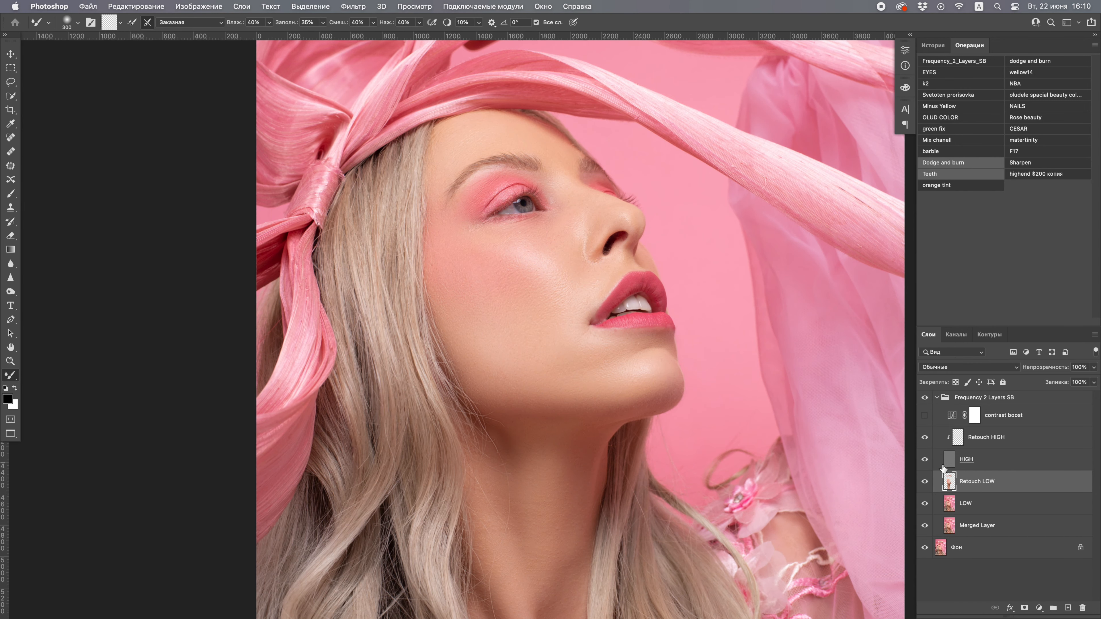
Add a Black & White adjustment layer at the top of the Frequency 2 Layers SB group and adjust its color values
left_click(980, 459)
left_click(1039, 607)
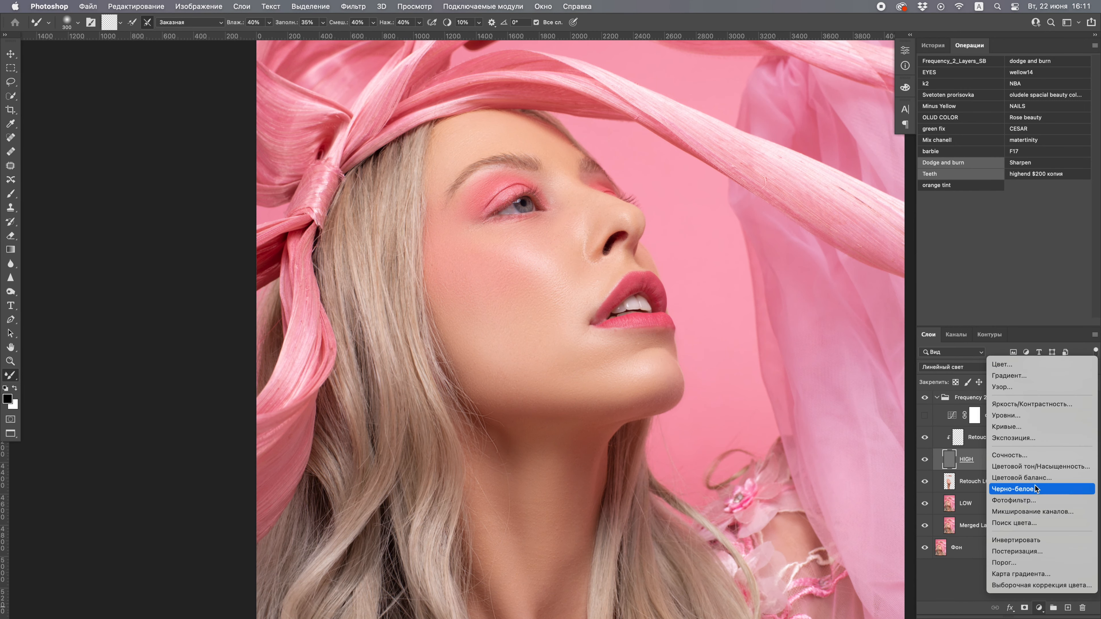
left_click(1034, 486)
left_click_drag(980, 459, 971, 410)
left_click_drag(815, 120, 807, 142)
mouse_move(826, 225)
left_mouse_down()
mouse_move(772, 225)
mouse_move(799, 224)
left_mouse_up()
left_click(874, 46)
Clone clean skin texture over rough spots on the cheek on the HIGH layer with a 50 px Clone Stamp
left_click(966, 481)
key("s")
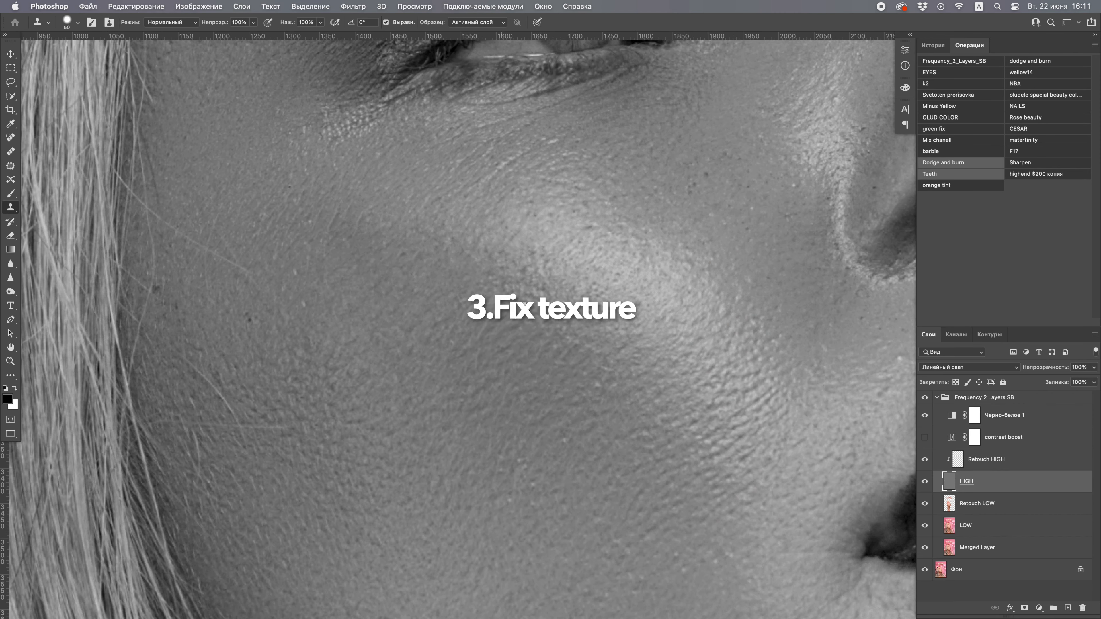
scroll(497, 307, "up", 3)
left_click_drag(576, 281, 416, 304)
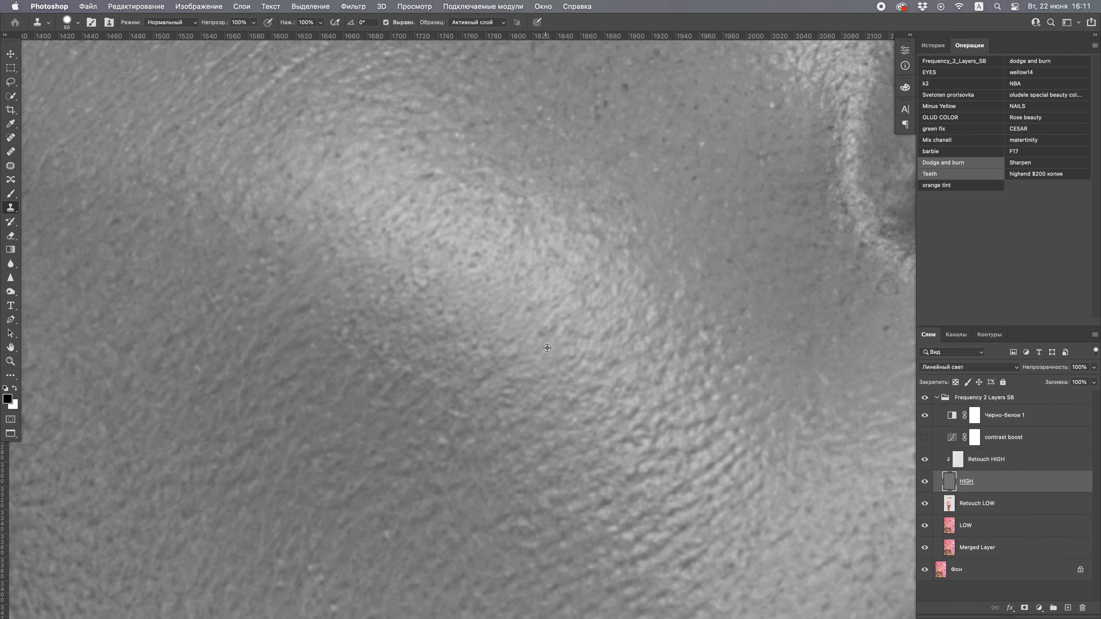
scroll(440, 407, "down", 3)
scroll(470, 396, "up", 5)
key("XF86AudioLowerVolume")
scroll(469, 396, "down", 4)
left_click(381, 366)
left_click(426, 353)
left_click(452, 436)
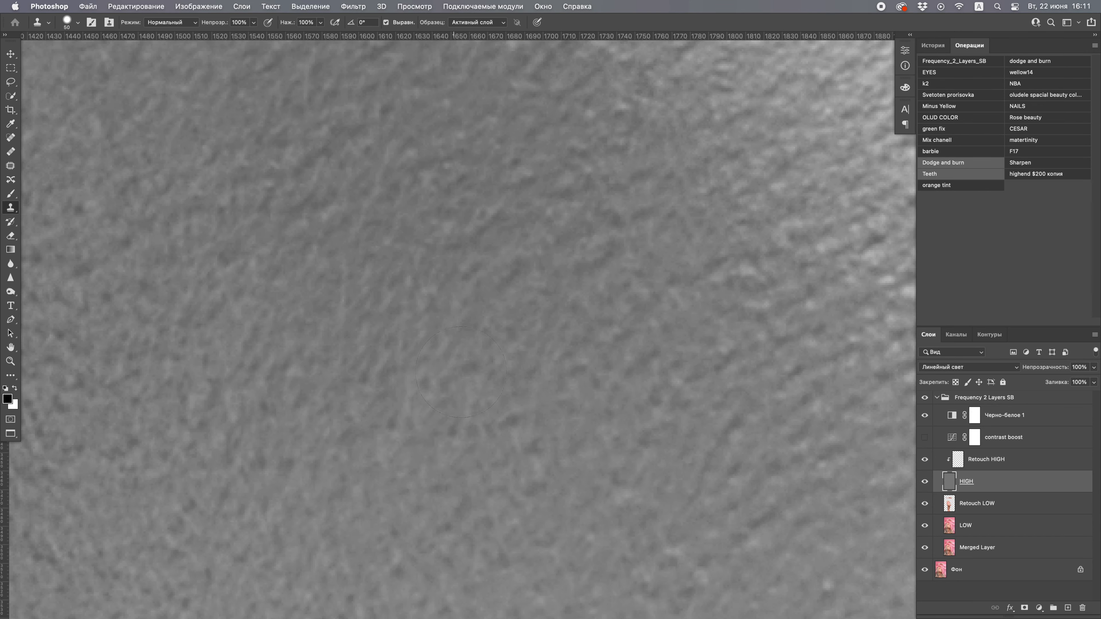
scroll(452, 436, "down", 4)
scroll(167, 327, "up", 3)
Reduce the Clone Stamp to 35 px and clone out fine hairs and texture flaws on the cheek toward the hairline
left_click_drag(455, 230, 549, 286)
key("bracketleft")
key("bracketleft")
key("bracketleft")
left_click(384, 460, "alt")
left_click(340, 339)
left_click(324, 488, "alt")
left_click_drag(346, 260, 407, 364)
scroll(460, 350, "down", 2)
left_click_drag(442, 282, 437, 444)
left_click(289, 293)
left_click_drag(256, 423, 271, 325)
left_click_drag(292, 252, 292, 372)
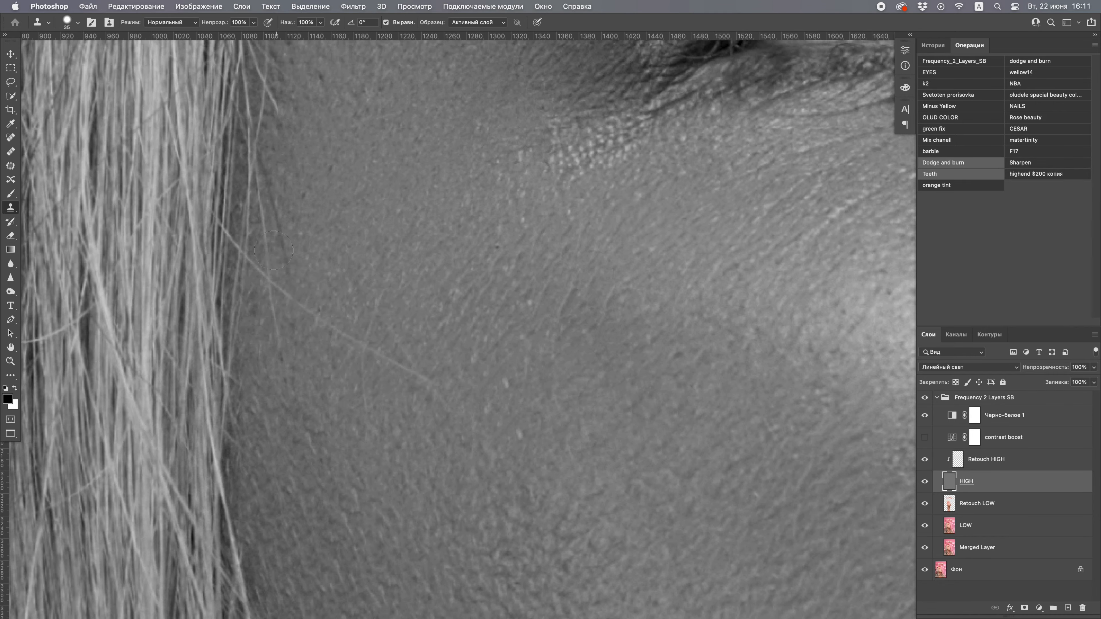
Clone out the stray hairs crossing the temple and outer cheek beside the hairline
scroll(292, 372, "right", 4)
scroll(312, 337, "up", 3)
scroll(397, 297, "right", 5)
left_click_drag(397, 296, 364, 325)
left_click(492, 283)
left_click_drag(396, 250, 343, 271)
left_click(472, 230)
mouse_move(592, 270)
left_mouse_down()
mouse_move(482, 302)
mouse_move(358, 301)
left_mouse_up()
mouse_move(279, 240)
left_mouse_down()
mouse_move(330, 240)
mouse_move(363, 195)
left_mouse_up()
Clone away texture flaws and loose hairs between the temple and the outer end of the eyebrow
left_click(330, 289, "alt")
left_click_drag(404, 183, 411, 161)
left_click_drag(545, 125, 492, 235)
left_click_drag(509, 181, 557, 155)
left_click_drag(534, 173, 453, 330)
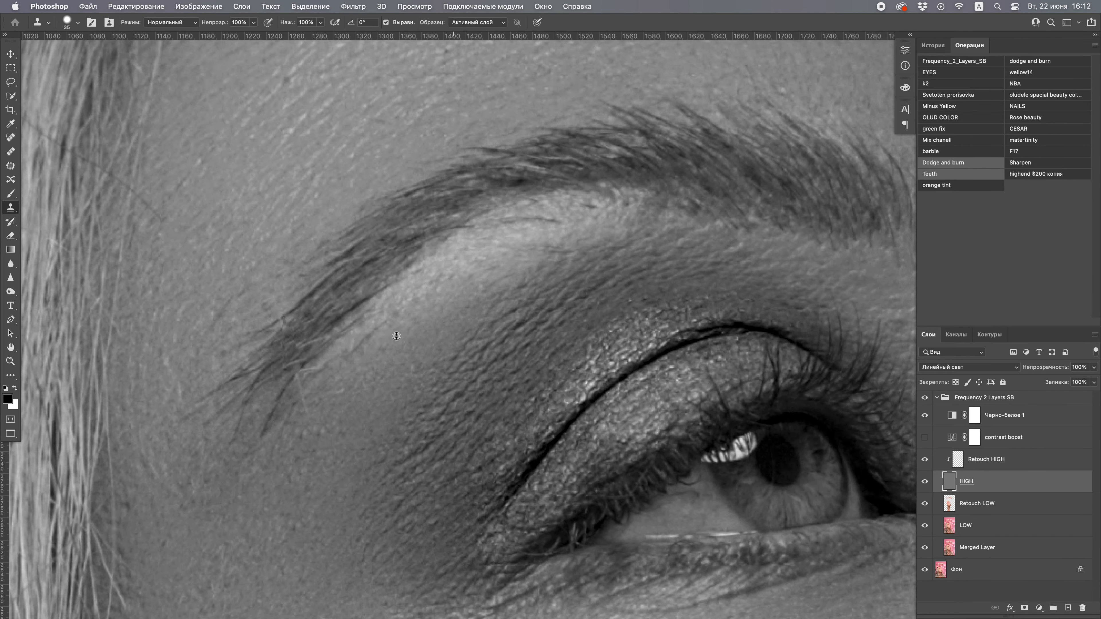
left_click(525, 242, "alt")
left_click_drag(561, 219, 507, 220)
left_click_drag(627, 238, 494, 238)
Clone clean skin texture over the stray hairs and flaws around the eyebrow and on the forehead
mouse_move(517, 308)
left_mouse_down()
mouse_move(340, 378)
mouse_move(499, 418)
left_mouse_up()
left_click(465, 294)
left_click_drag(547, 246, 472, 374)
left_click(449, 368)
left_click_drag(510, 211, 429, 217)
left_click_drag(704, 278, 762, 282)
left_click_drag(450, 269, 533, 174)
left_click_drag(520, 232, 472, 234)
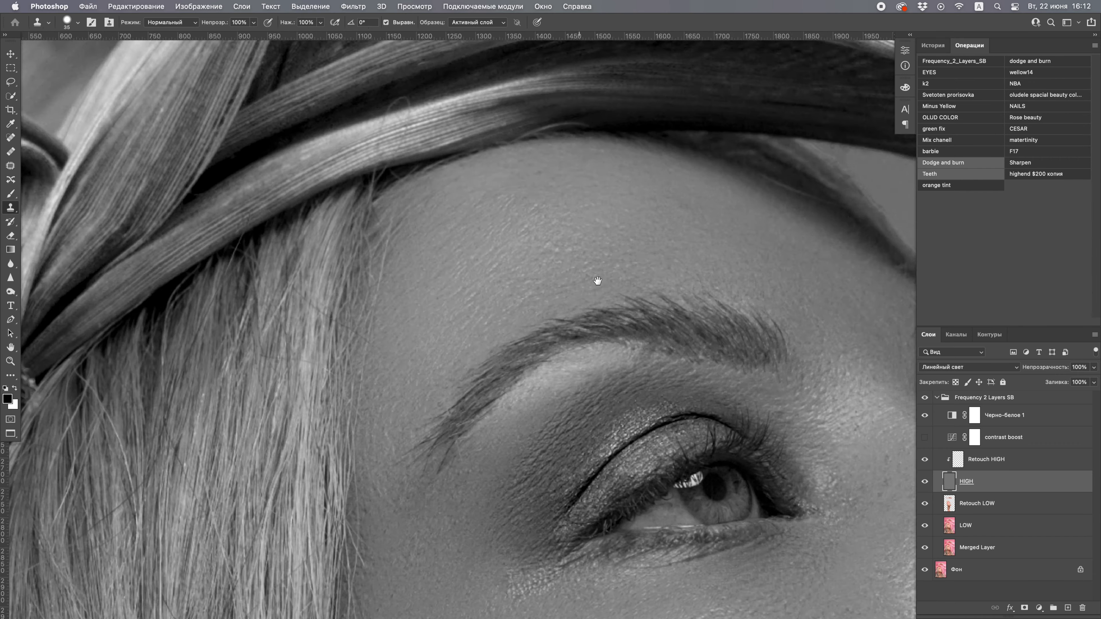
Clone clean skin texture over flaws on the forehead and between the inner eyebrow and the nose bridge
left_click_drag(597, 281, 604, 261)
left_click_drag(442, 314, 399, 364)
left_click_drag(632, 351, 682, 373)
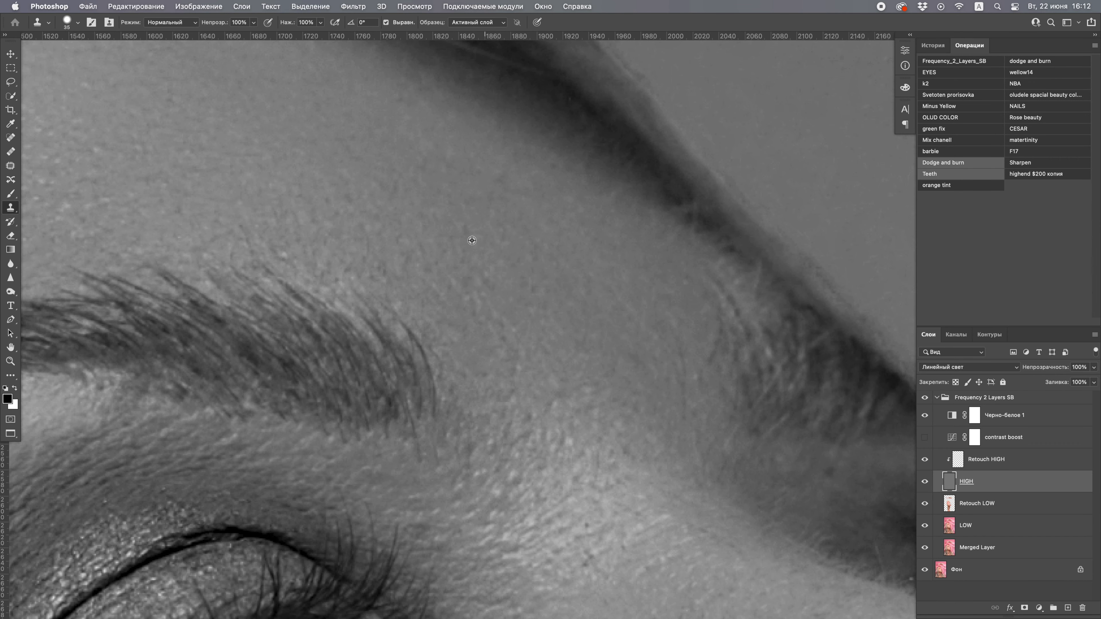
left_click_drag(516, 455, 555, 321)
left_click_drag(510, 280, 485, 280)
left_click_drag(564, 477, 563, 186)
Reduce the Clone Stamp to 30 px and clone out small texture flaws around the nose bridge
key("bracketleft")
key("bracketleft")
key("bracketleft")
left_click(687, 321, "alt")
left_click(729, 301)
key("bracketright")
left_click_drag(266, 431, 421, 379)
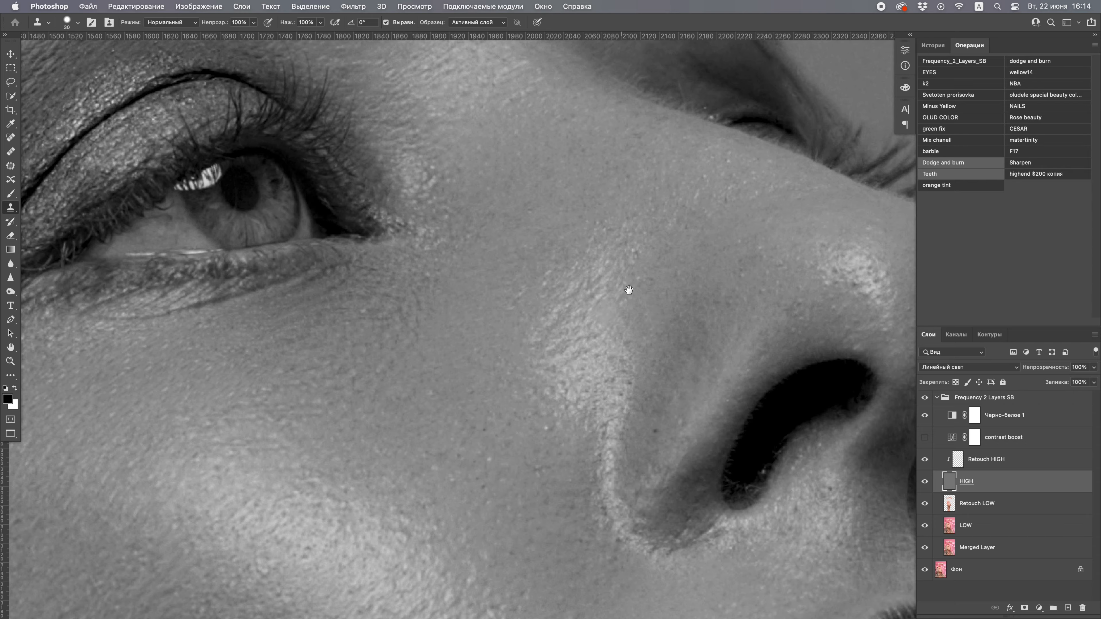
Clone away texture flaws on the side of the nose and the inner cheek beside the nostril
left_click_drag(628, 289, 638, 392)
left_click_drag(735, 353, 602, 322)
left_click_drag(571, 243, 623, 463)
scroll(546, 432, "down", 10)
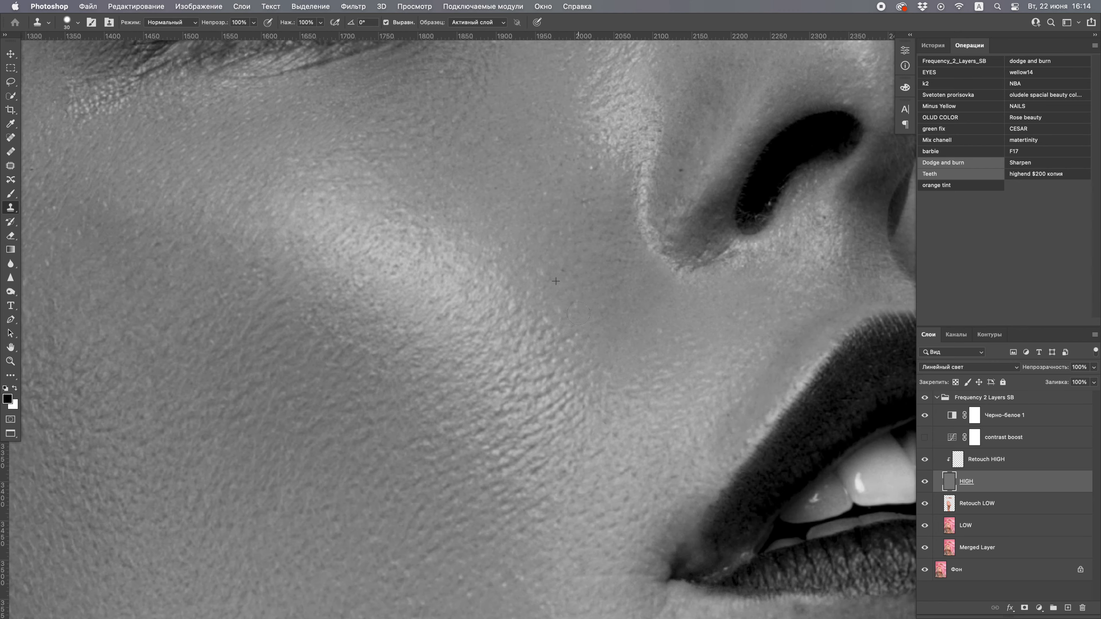
Clone clean skin texture over the flaws on the cheek between the nostril and the corner of the mouth
left_click_drag(426, 377, 304, 369)
left_click_drag(403, 256, 498, 261)
left_click_drag(511, 351, 372, 295)
left_click_drag(730, 415, 815, 414)
mouse_move(623, 349)
left_mouse_down()
mouse_move(473, 415)
mouse_move(668, 363)
left_mouse_up()
left_click_drag(401, 370, 599, 359)
left_click(489, 307)
left_click_drag(488, 307, 408, 307)
left_click_drag(243, 315, 303, 315)
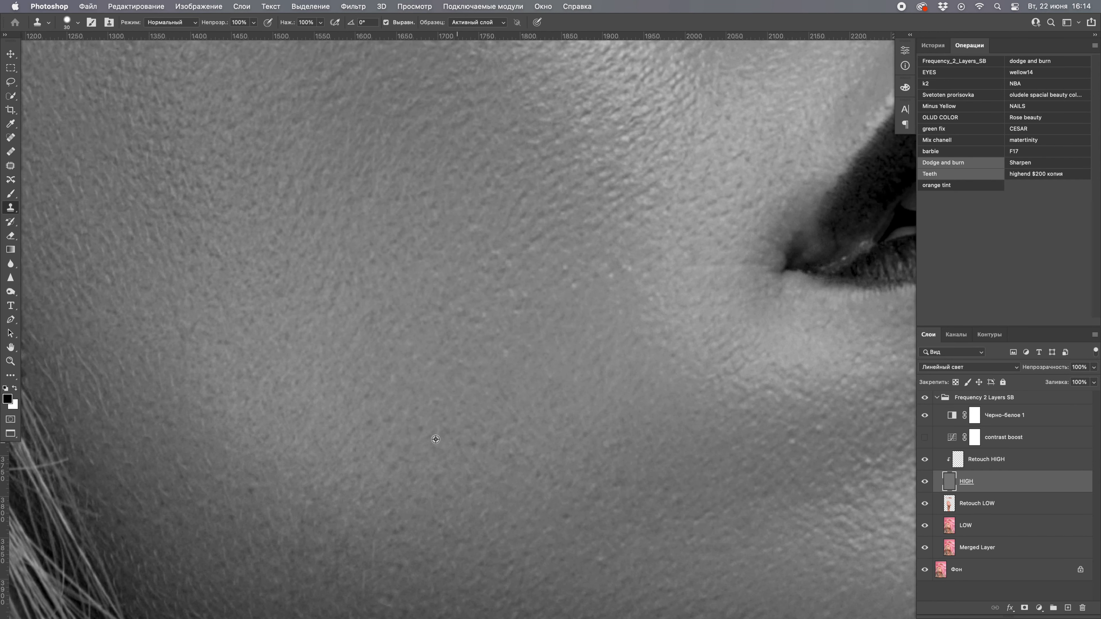
Enlarge the Clone Stamp to 50 px and clone out flaws on the lower cheek, jaw and temple beside the hairline
left_click_drag(325, 453, 380, 399)
key("bracketright")
key("bracketright")
key("bracketright")
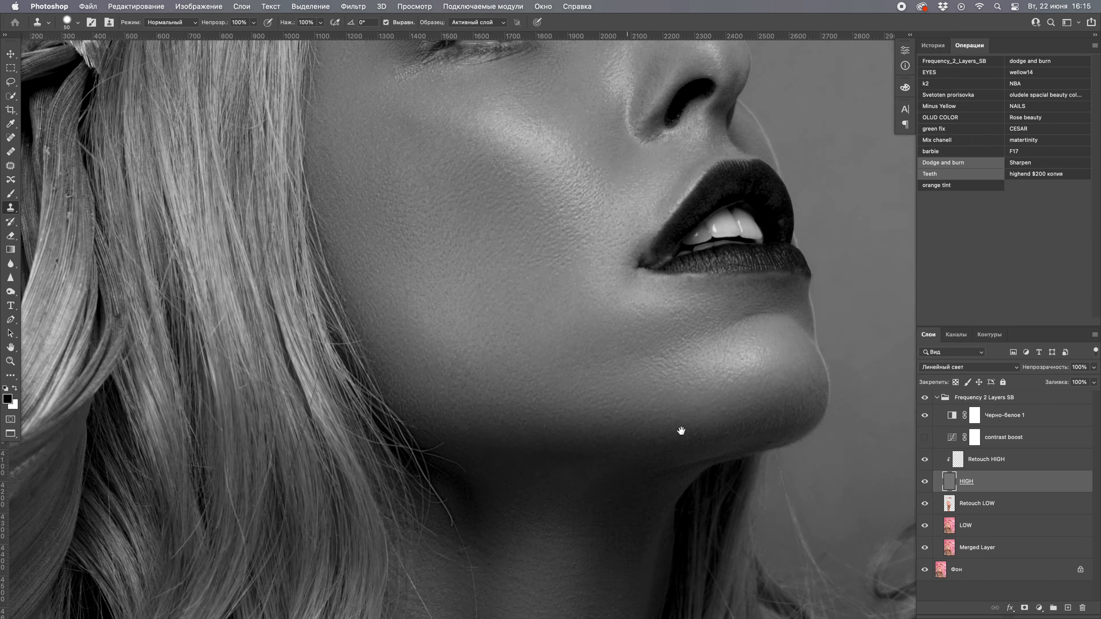
left_click_drag(681, 430, 628, 430)
left_click_drag(621, 245, 737, 245)
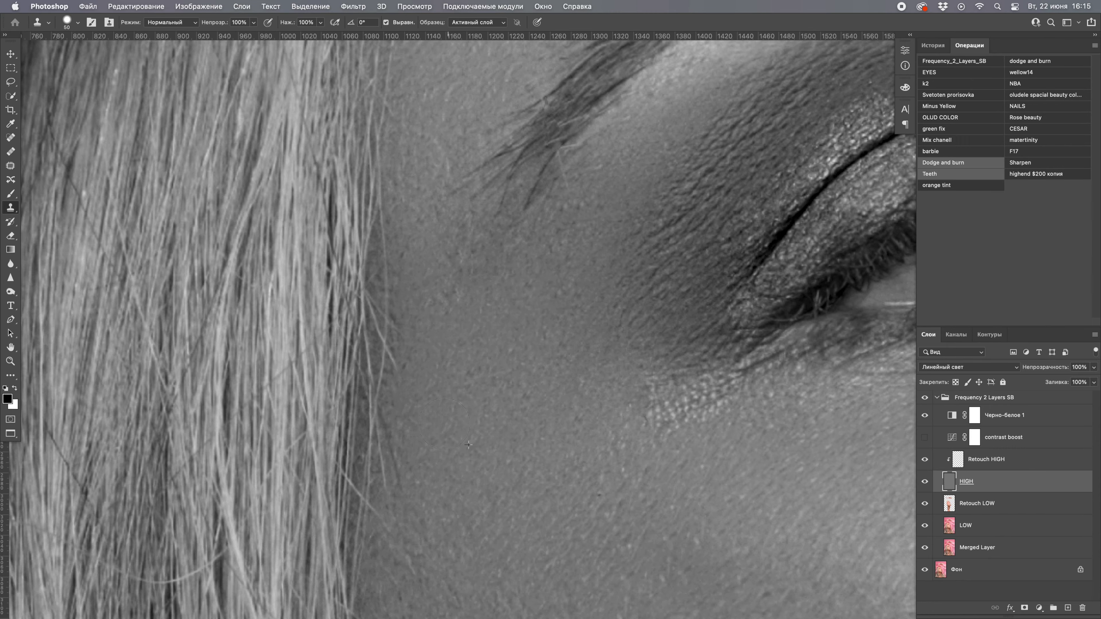
left_click_drag(522, 245, 427, 245)
left_click_drag(526, 361, 554, 361)
Hide the black-and-white adjustment layer, check the retouched portrait in colour, and show the adjustment again
left_click(925, 415)
left_click_drag(693, 364, 580, 364)
left_click_drag(658, 285, 563, 285)
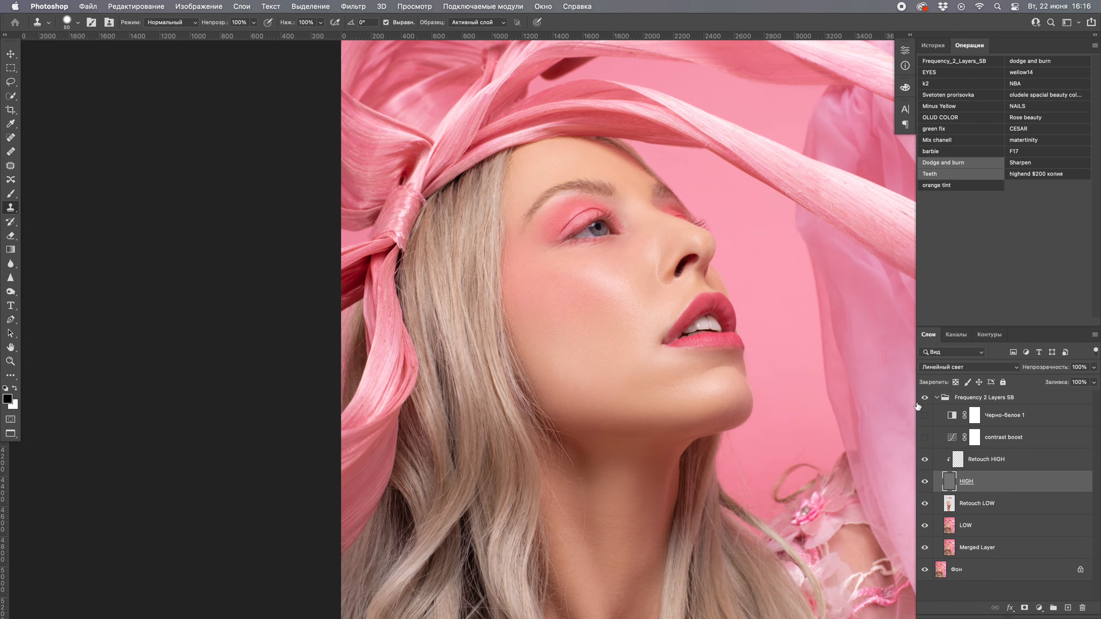
left_click_drag(542, 465, 605, 377)
left_click(924, 415)
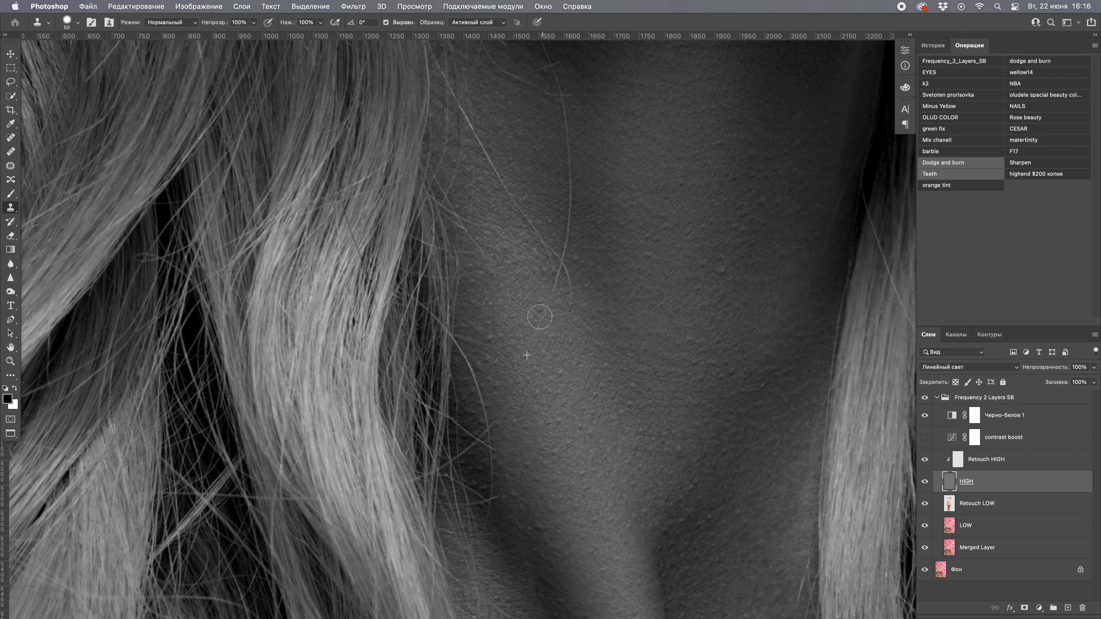
Clone out the long stray hairs and texture flaws on the neck and beneath the jaw
left_click_drag(539, 316, 513, 197)
mouse_move(509, 181)
left_mouse_down()
mouse_move(492, 277)
mouse_move(541, 422)
left_mouse_up()
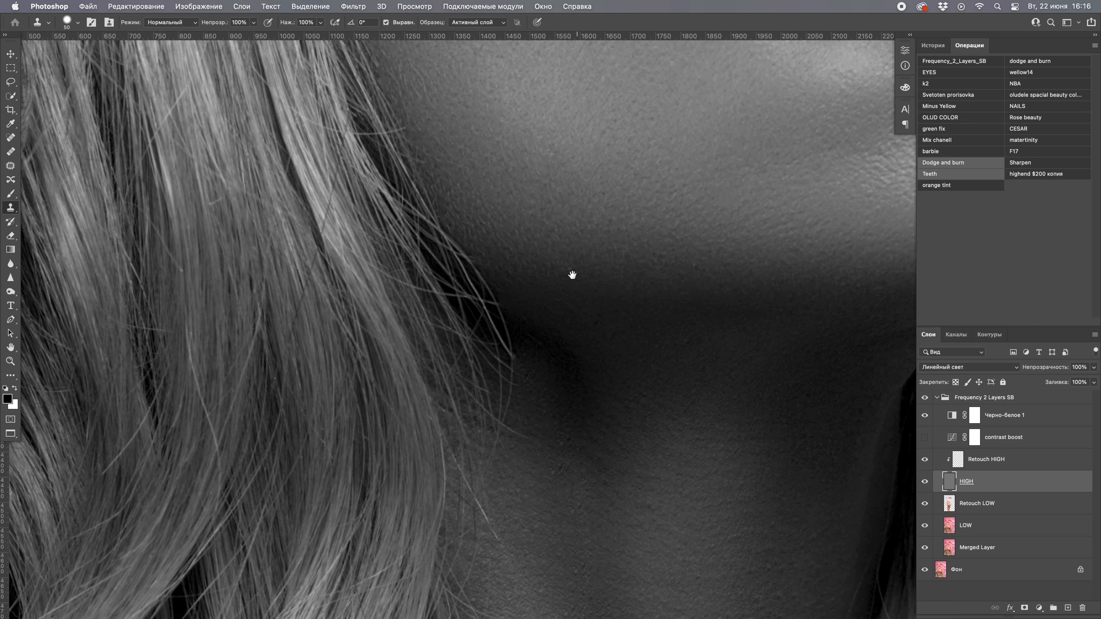
left_click_drag(572, 274, 529, 356)
left_click_drag(863, 352, 509, 368)
left_click_drag(720, 353, 639, 353)
left_click_drag(687, 265, 492, 315)
left_click_drag(559, 425, 466, 425)
Hide the black-and-white adjustment, Retouch HIGH and HIGH layers, and select the Retouch LOW layer
left_click(925, 415)
left_click_drag(574, 372, 624, 360)
left_click_drag(643, 315, 600, 315)
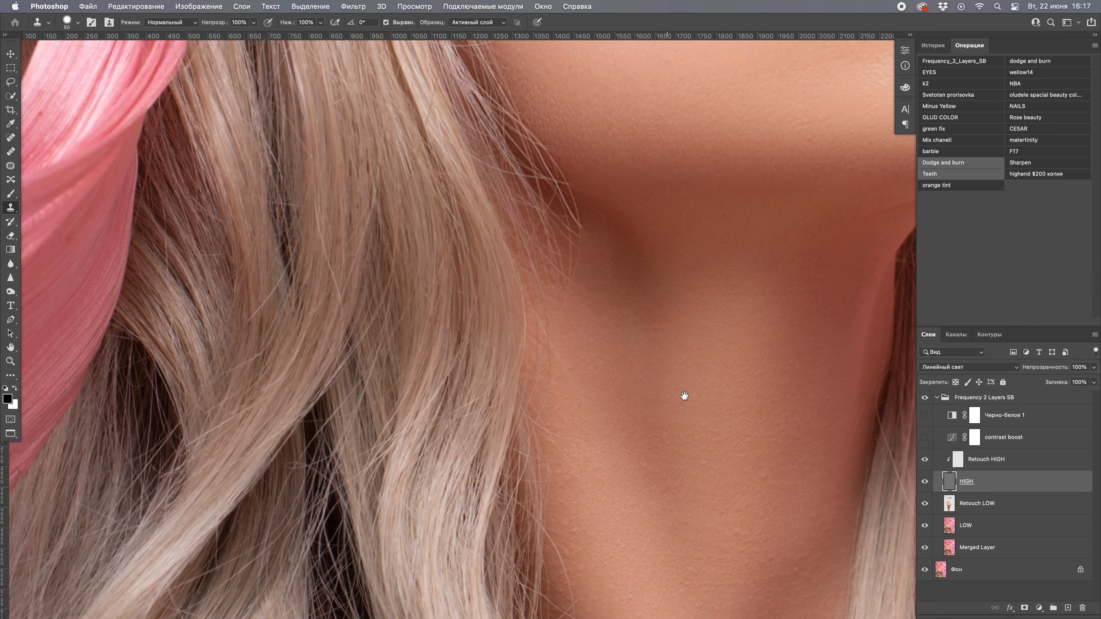
left_click_drag(924, 460, 924, 482)
left_click(977, 503)
Blend the skin tones of the neck and jaw on Retouch LOW with the Mixer Brush at 300 px
key("b")
key("bracketright")
key("bracketright")
mouse_move(763, 564)
left_mouse_down()
mouse_move(724, 408)
mouse_move(675, 296)
left_mouse_up()
mouse_move(533, 47)
left_mouse_down()
mouse_move(522, 186)
mouse_move(580, 392)
left_mouse_up()
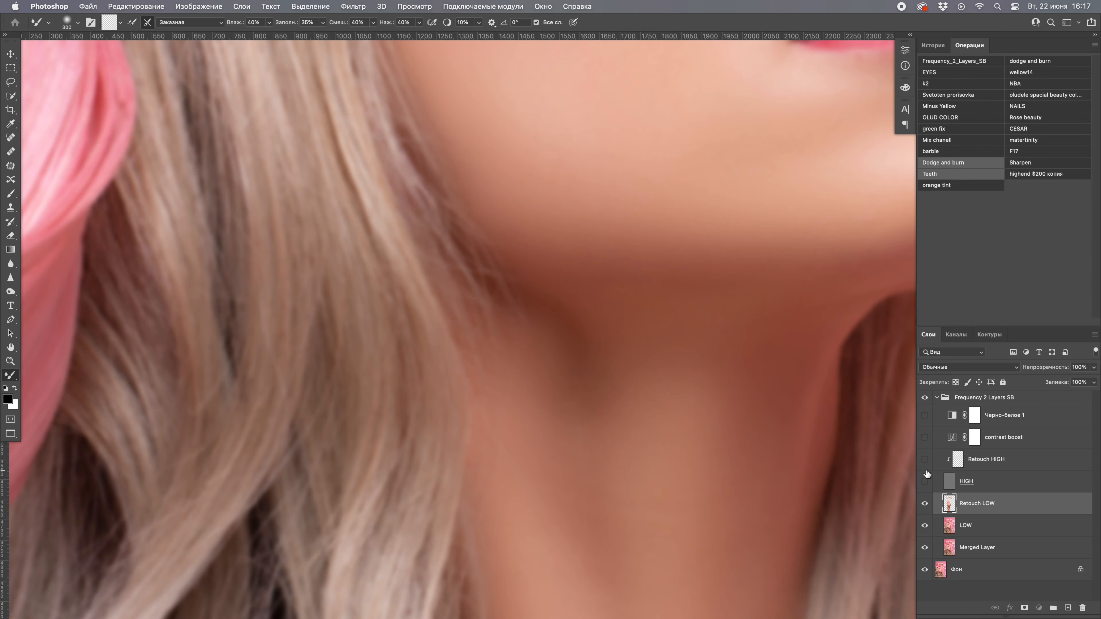
Show the HIGH and Retouch HIGH layers and return to the Clone Stamp at the loose hair ends on the neck
left_click_drag(925, 481, 925, 459)
left_click(975, 459)
left_click(924, 437)
left_click(924, 437)
key("bracketleft")
left_click_drag(495, 310, 590, 299)
key("s")
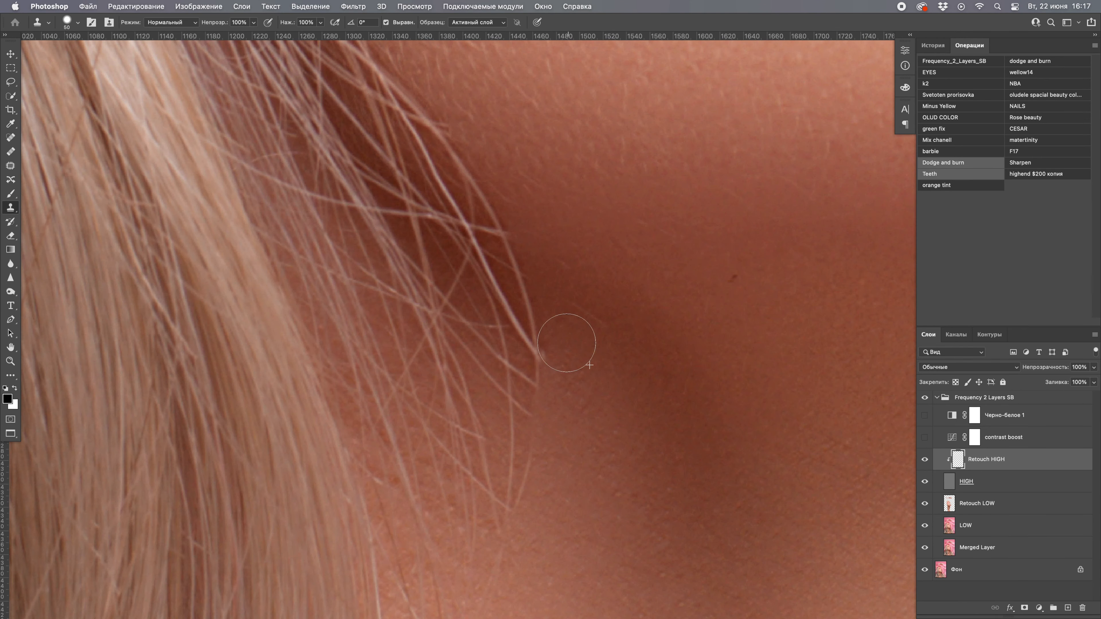
Select the HIGH layer, check the whole portrait, and examine the wrist of the raised hand
left_click(934, 484)
key("ctrl+0")
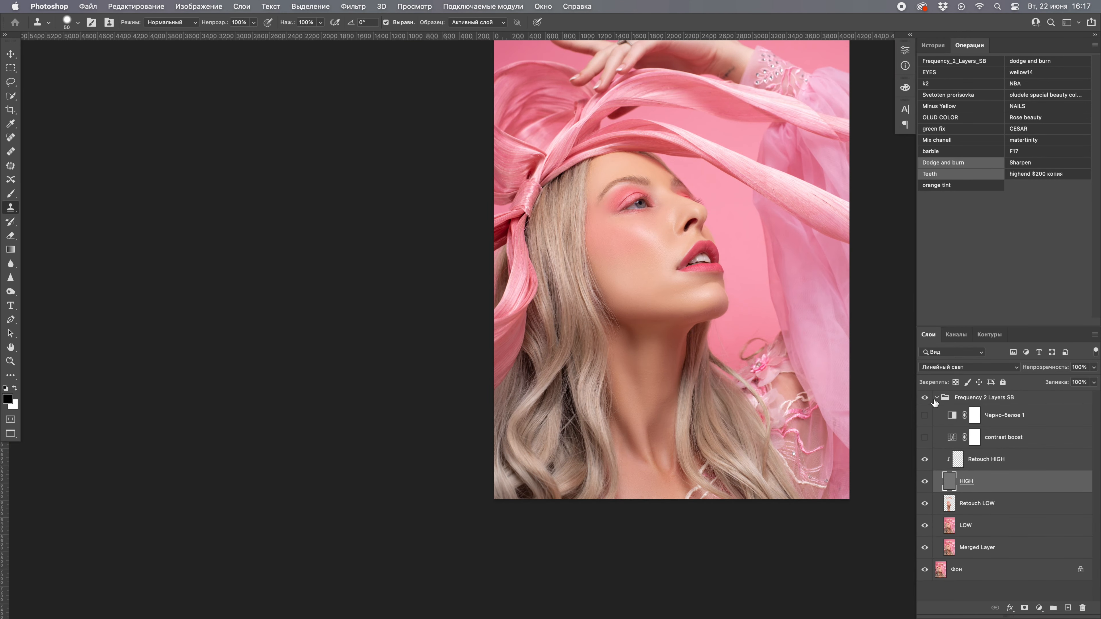
left_click_drag(719, 112, 793, 114)
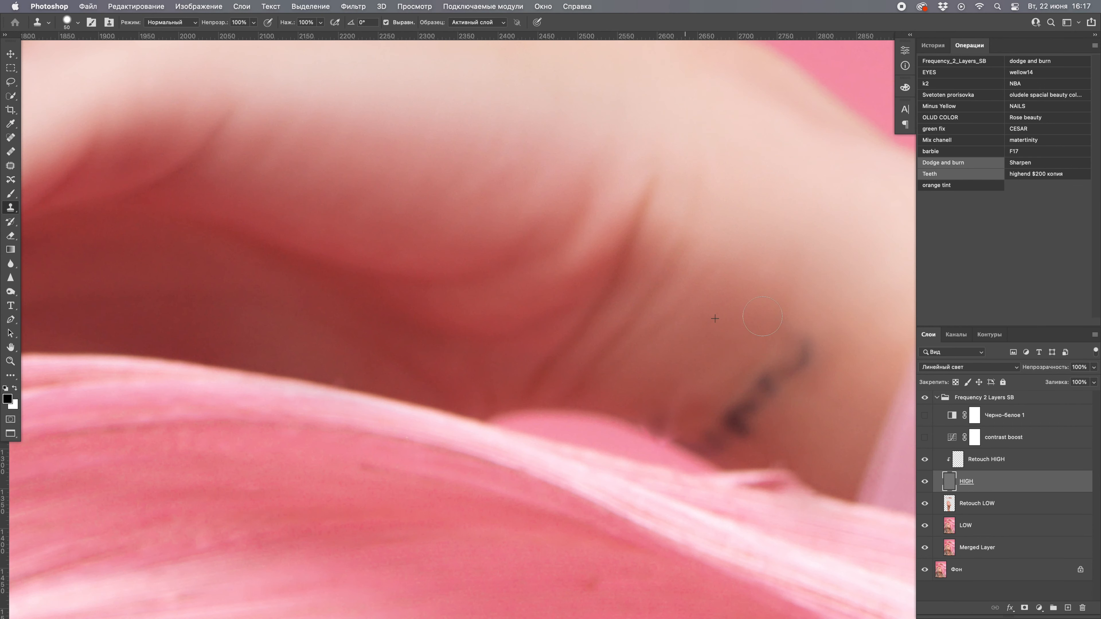
left_click_drag(767, 205, 663, 367)
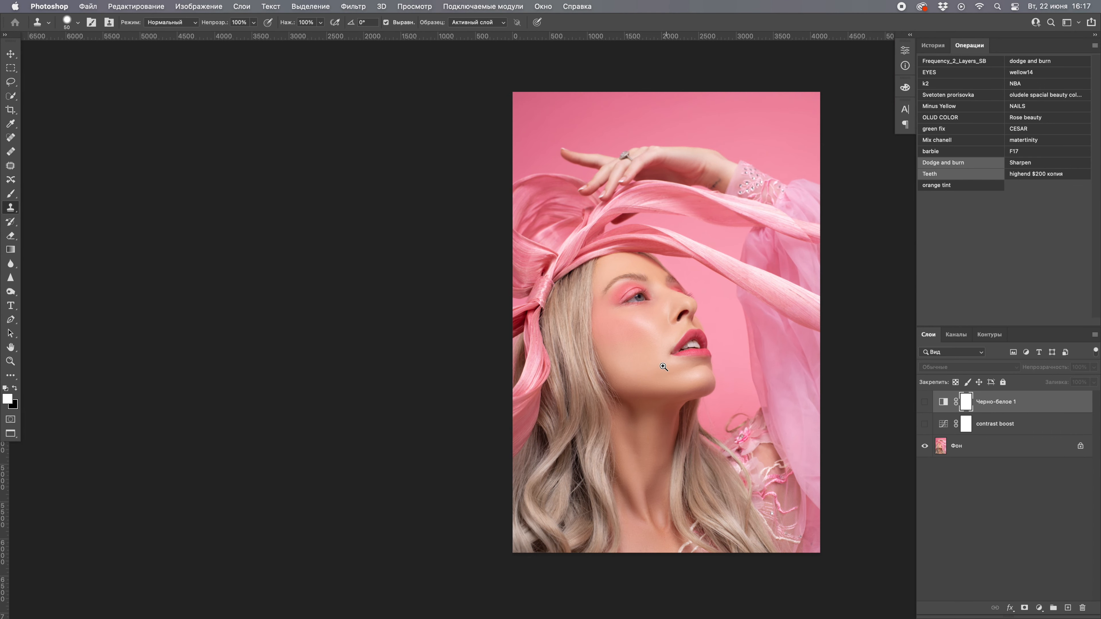
Remove the visible hairs inside the nostril with the Patch tool
left_click_drag(663, 366, 908, 201)
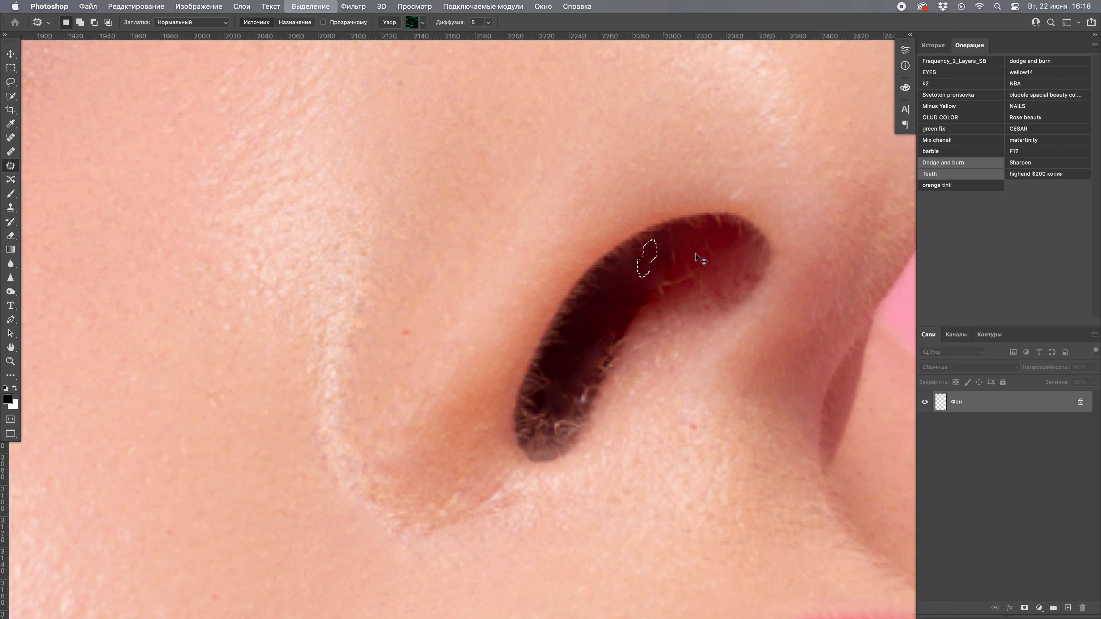
mouse_move(665, 279)
left_mouse_down()
mouse_move(677, 292)
mouse_move(613, 323)
mouse_move(555, 372)
mouse_move(602, 365)
left_mouse_up()
left_click_drag(604, 360, 613, 340)
left_click_drag(700, 300, 738, 253)
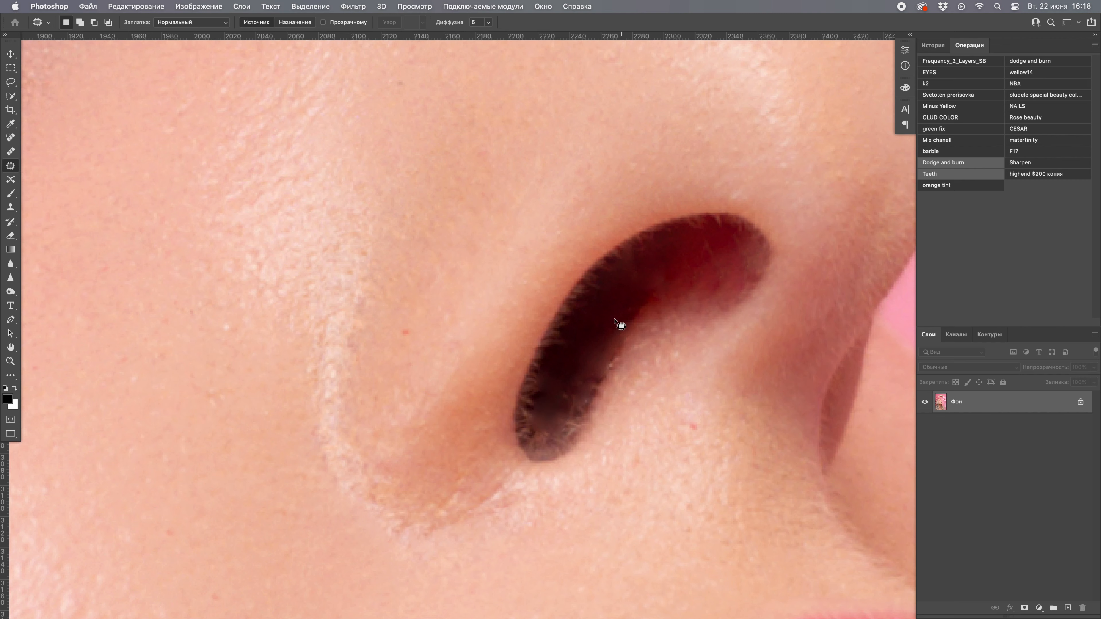
Duplicate the background to a new layer, smooth the nostril interior with a 30 to 40 px Mixer Brush, and compare before and after
key("b")
key("super+j")
key("bracketleft")
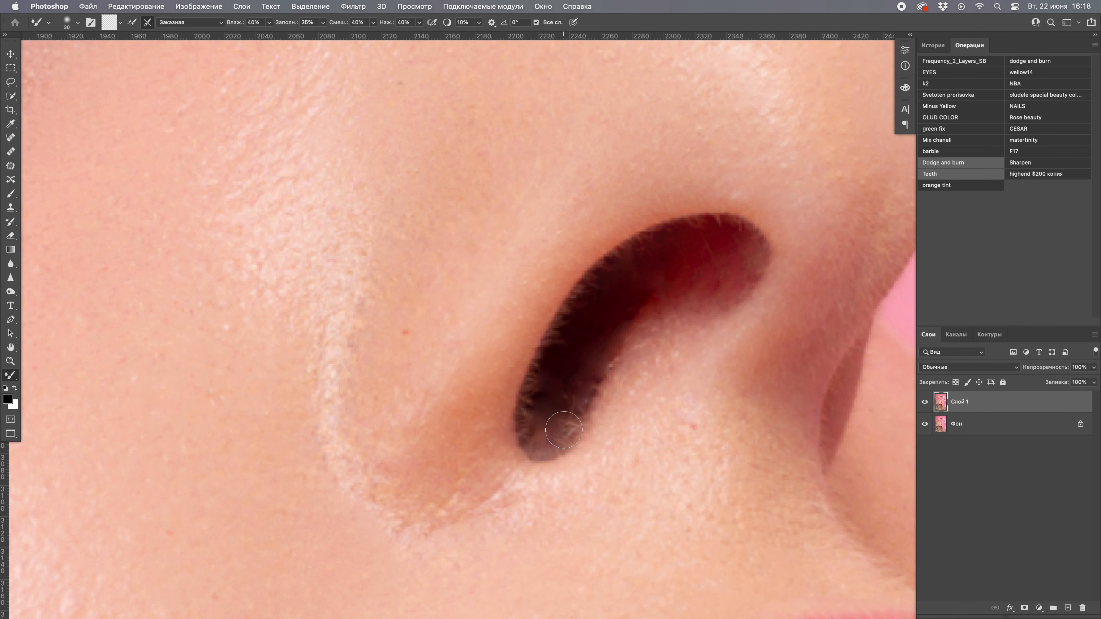
key("bracketright")
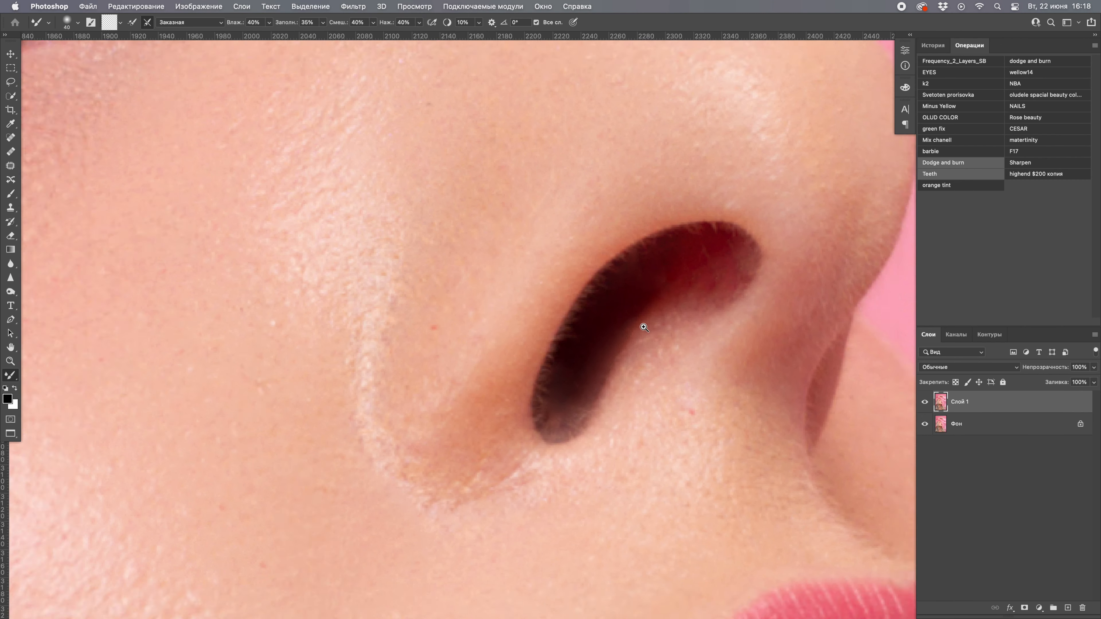
left_click_drag(691, 280, 607, 280)
left_click(924, 402)
left_click(924, 402)
left_click(643, 299)
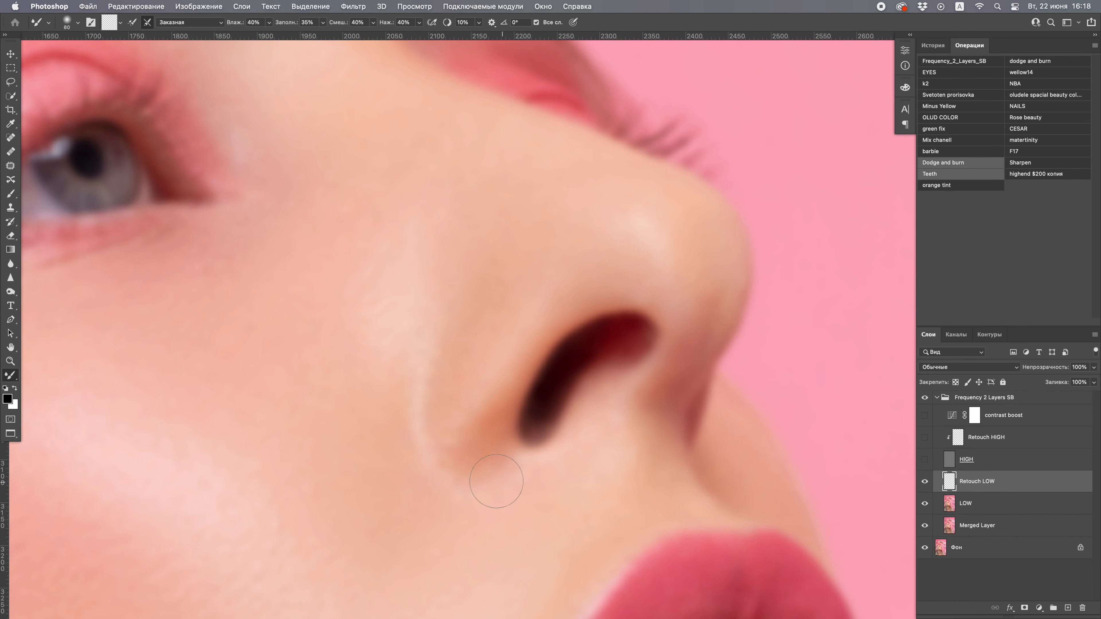
Blend the skin tones of the nose and the area around the nostril on Retouch LOW with the Mixer Brush
scroll(399, 328, "up", 1, "alt")
key("bracketleft")
key("bracketleft")
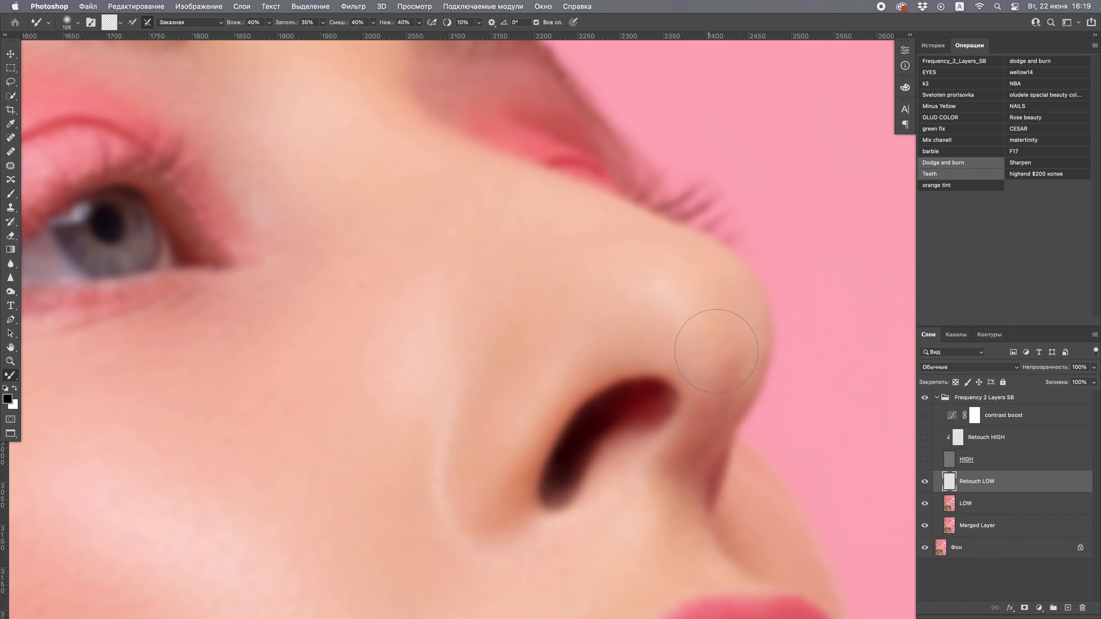
left_click_drag(578, 526, 690, 452)
left_click_drag(531, 316, 520, 427)
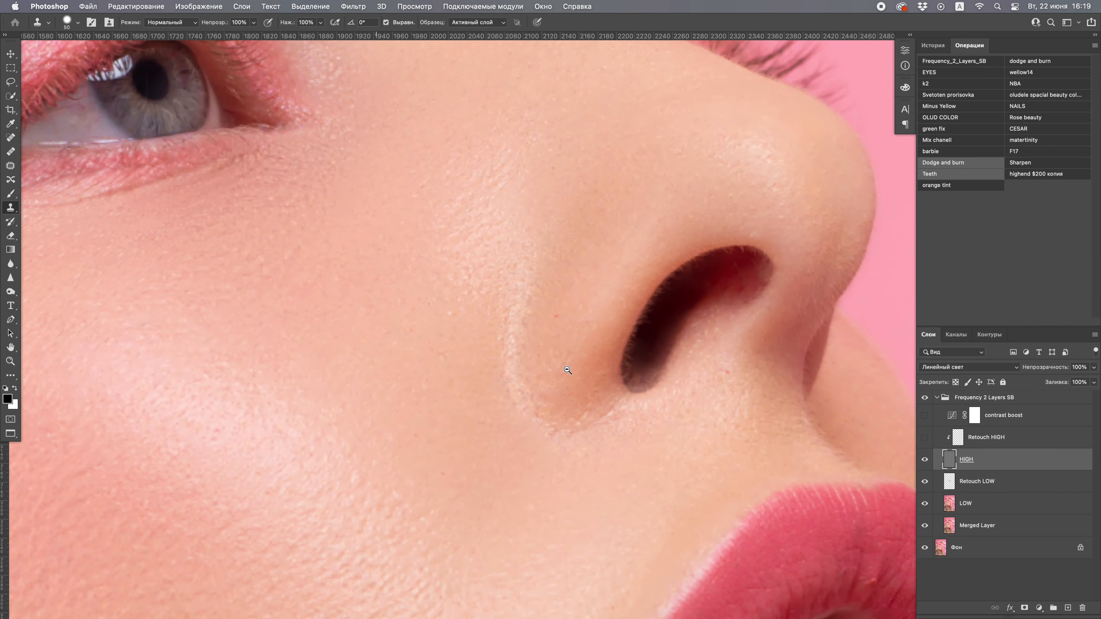
Clone clean texture over the nostril wing and its crease on the HIGH layer with a 30 px Clone Stamp
scroll(570, 369, "up", 2)
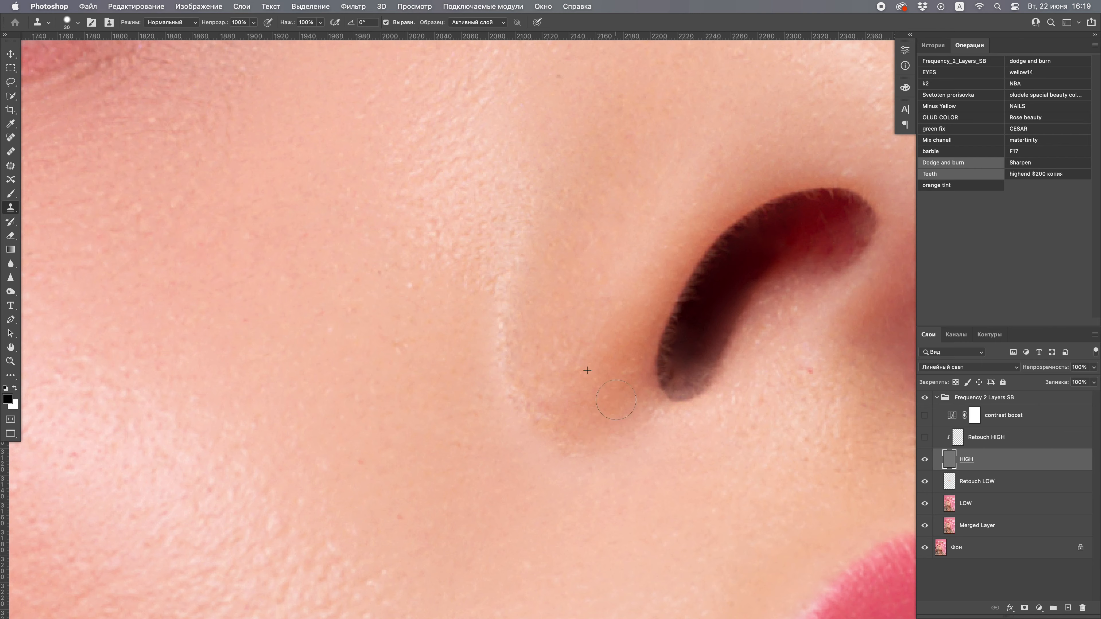
left_click(594, 317, "alt")
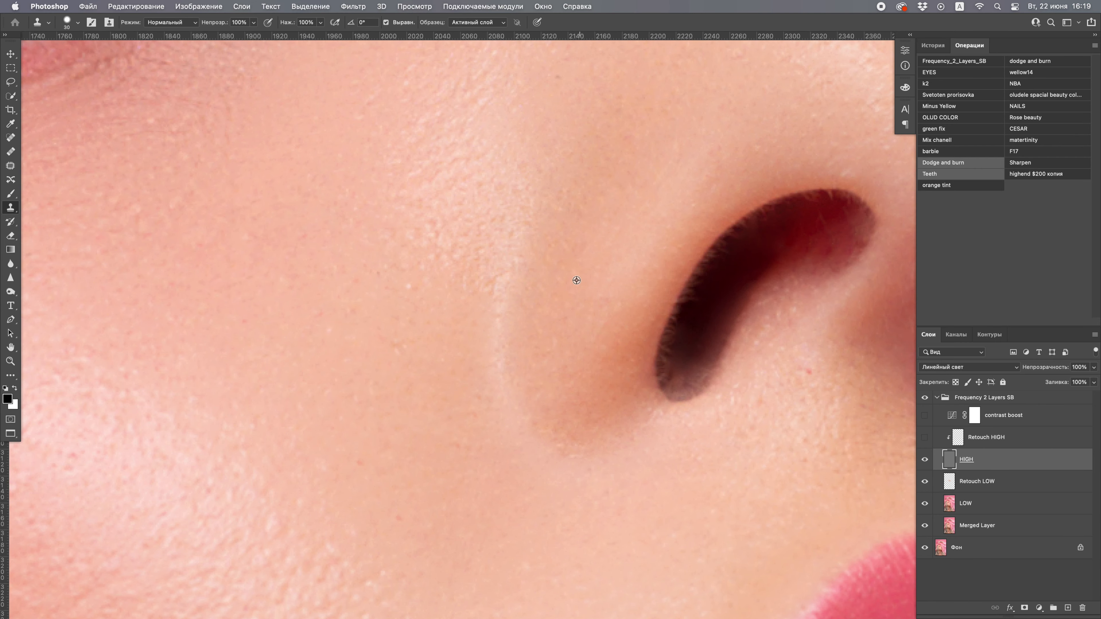
scroll(543, 416, "right", 5)
key("super+0")
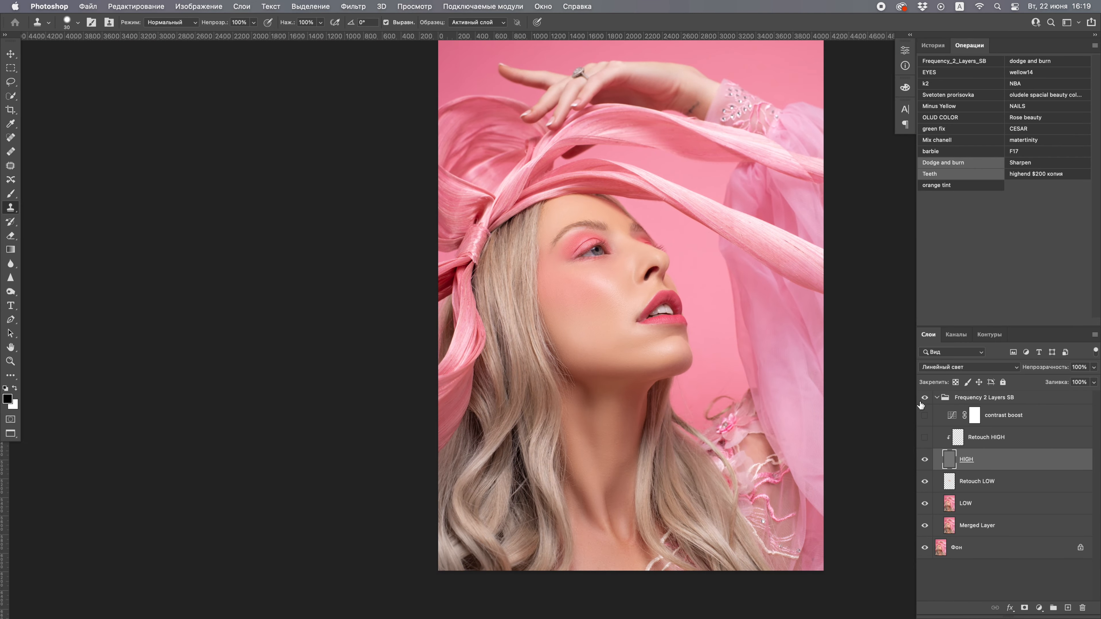
Run the Teeth action and swap the foreground and background colours
left_click_drag(606, 243, 657, 278)
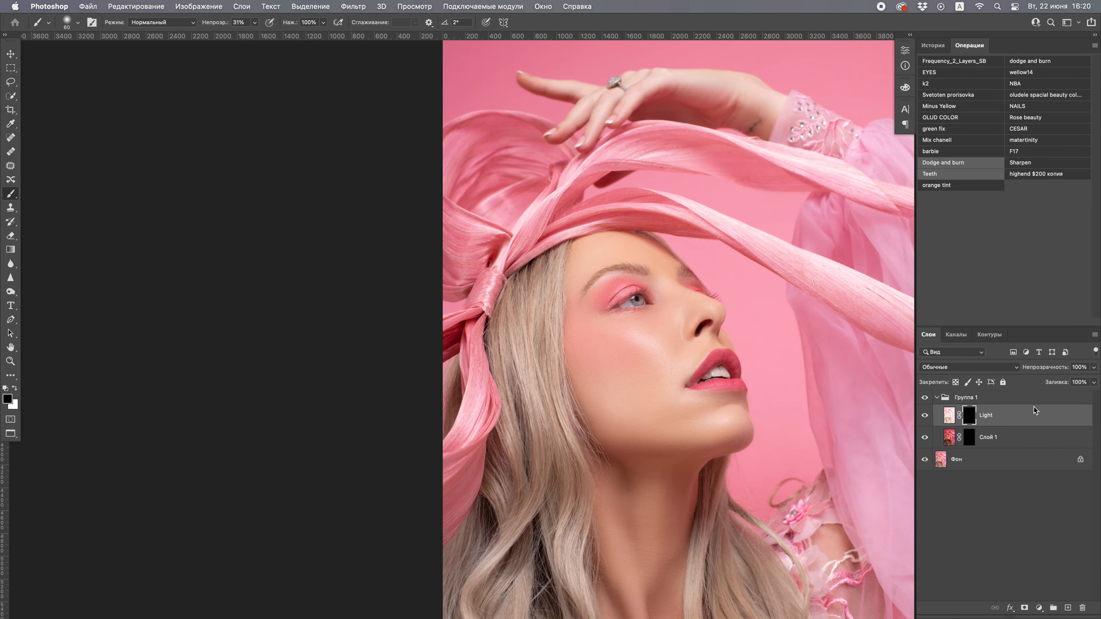
left_click(960, 174)
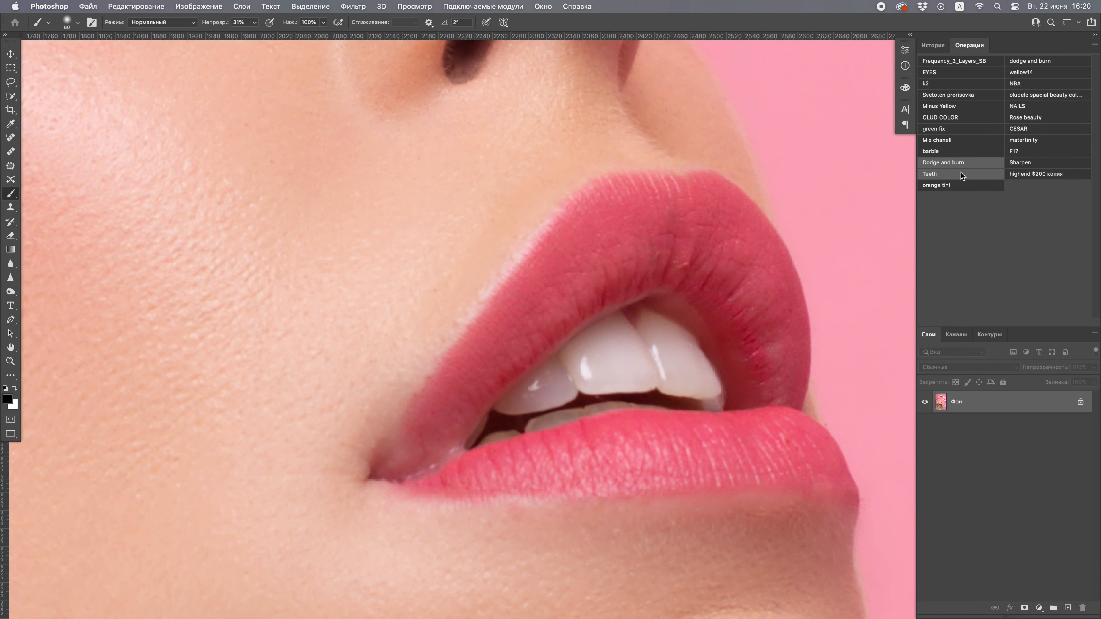
key("x")
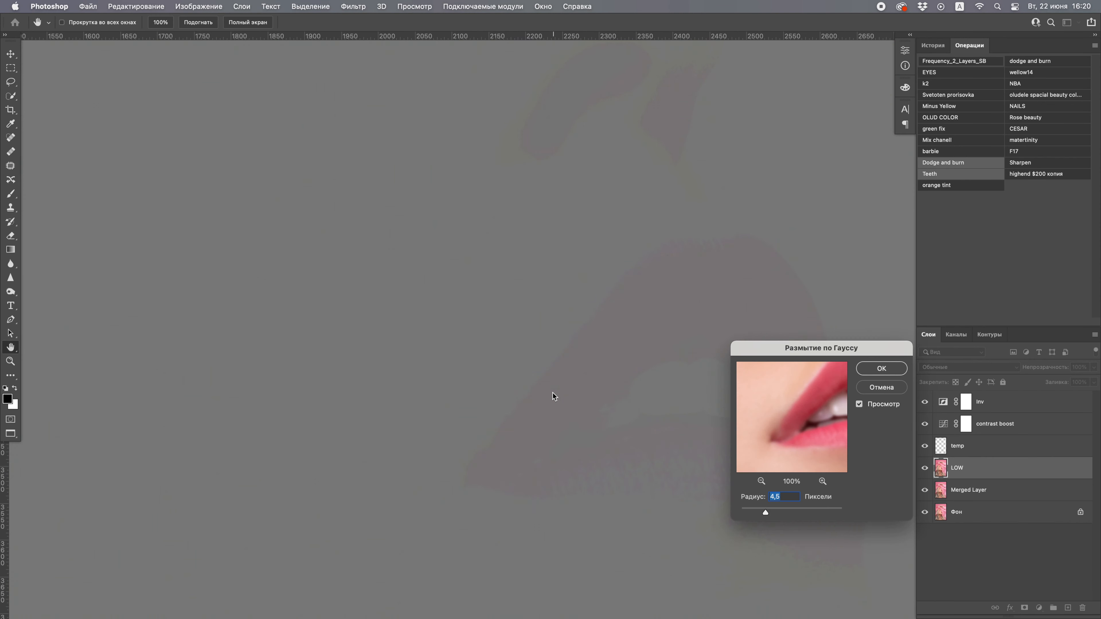
Separate the frequencies with a Gaussian blur radius of 4.5 pixels and blend the lip tones on Retouch LOW with the Mixer Brush
key("Return")
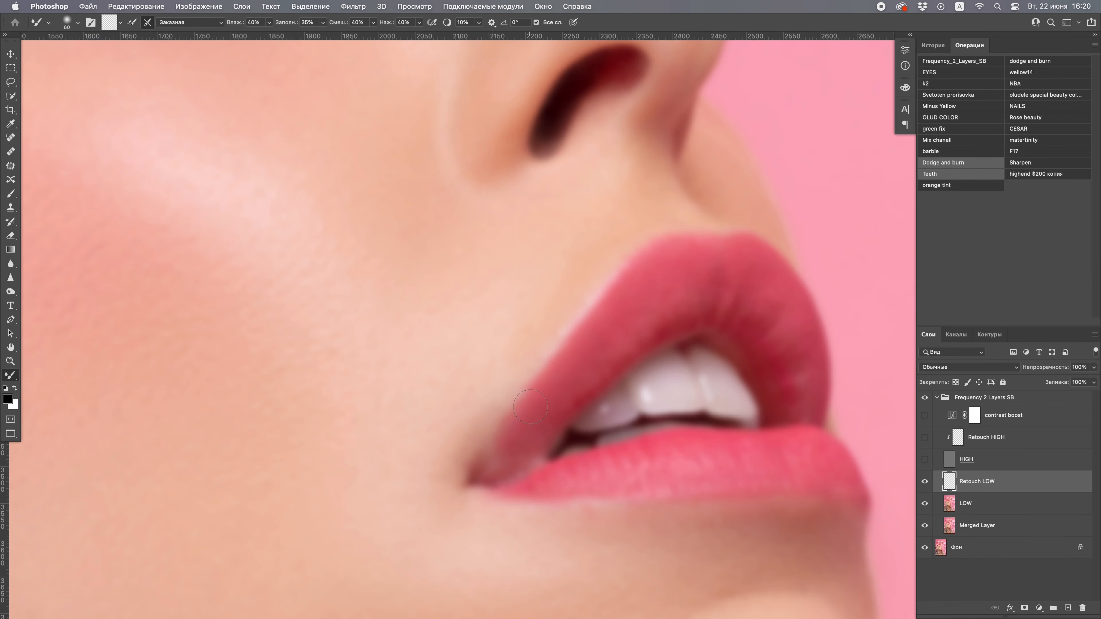
mouse_move(536, 404)
left_mouse_down()
mouse_move(559, 364)
mouse_move(643, 291)
left_mouse_up()
left_click_drag(781, 349, 802, 390)
key("bracketright")
key("bracketright")
key("bracketright")
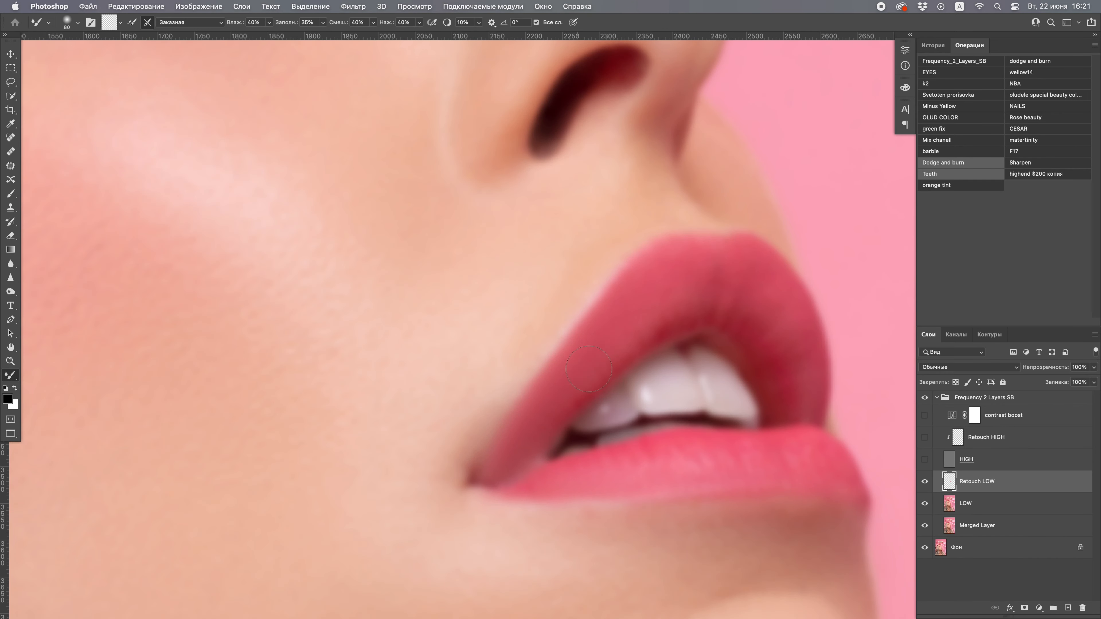
Show the high-frequency layers and clone out texture flaws along the upper lip's edge on HIGH with a 10 to 20 px Clone Stamp
left_click(924, 437)
left_click(949, 456)
key("s")
scroll(518, 408, "up", 3)
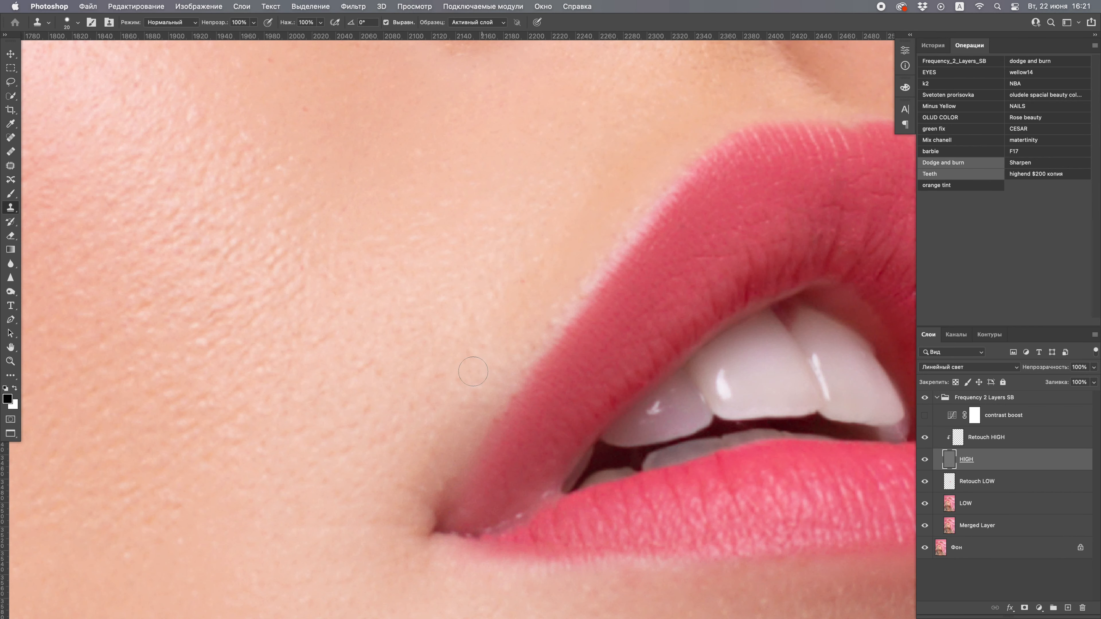
scroll(509, 449, "down", 6)
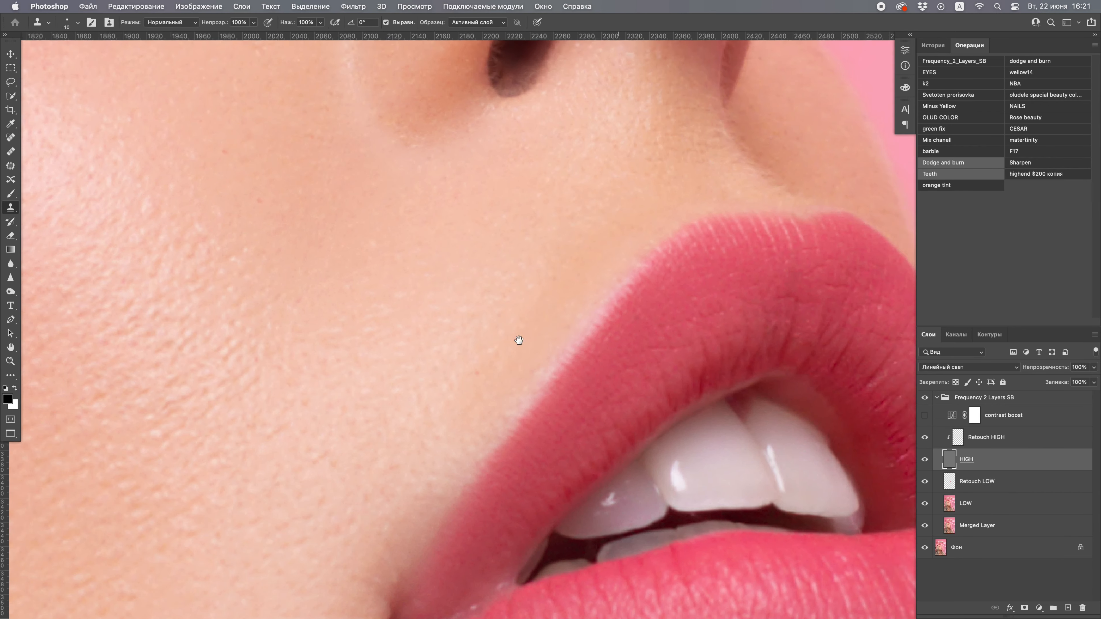
scroll(516, 347, "up", 6)
scroll(537, 404, "down", 6)
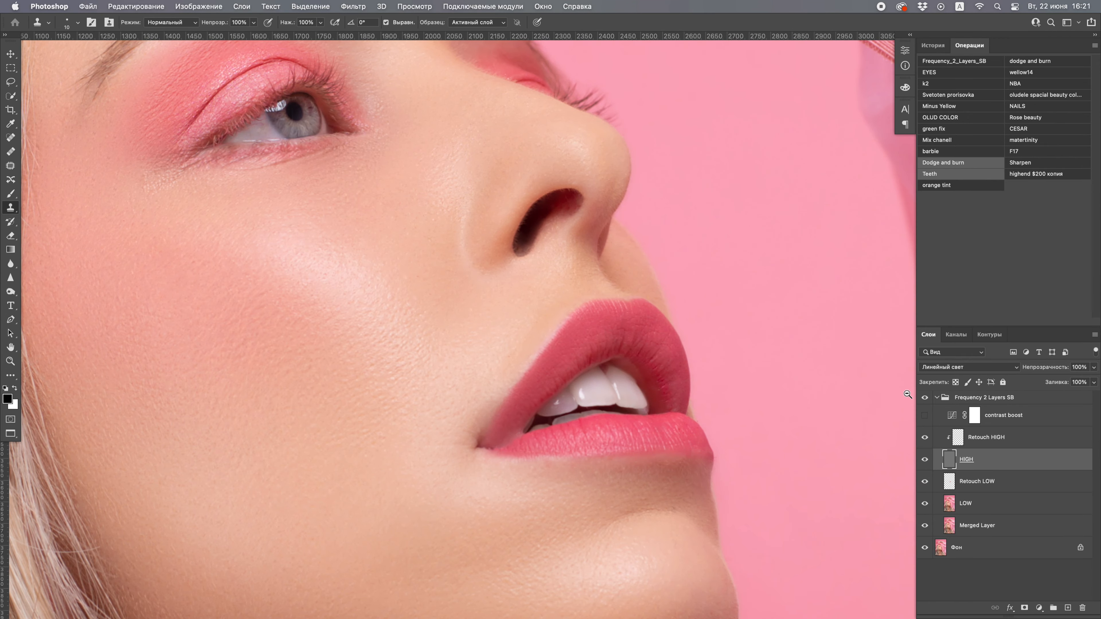
scroll(608, 292, "up", 6)
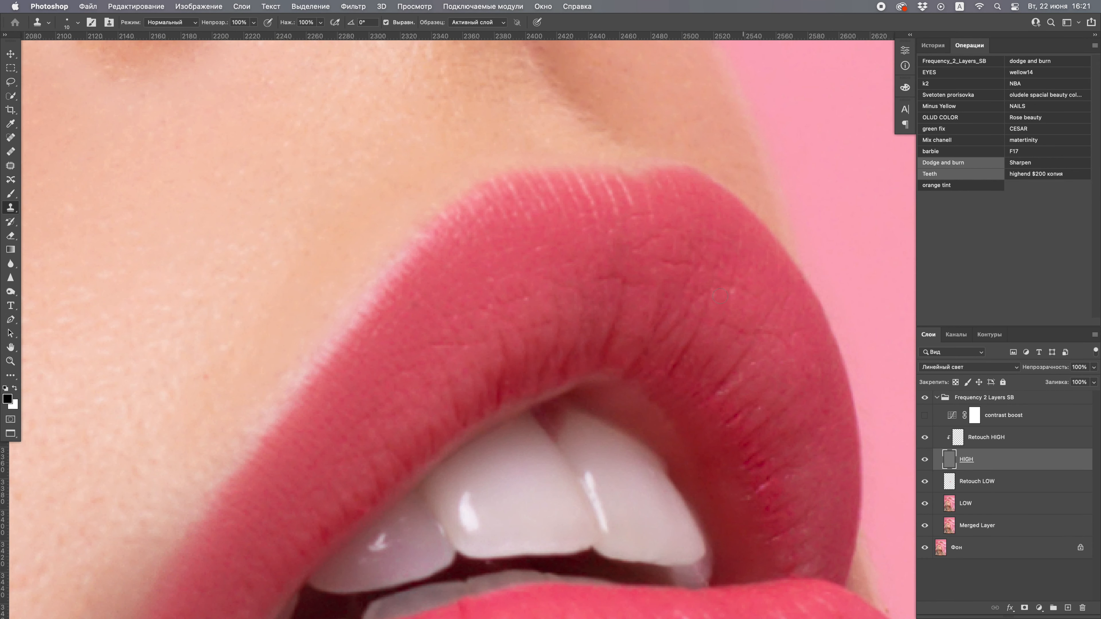
scroll(719, 296, "down", 3)
scroll(719, 296, "right", 3)
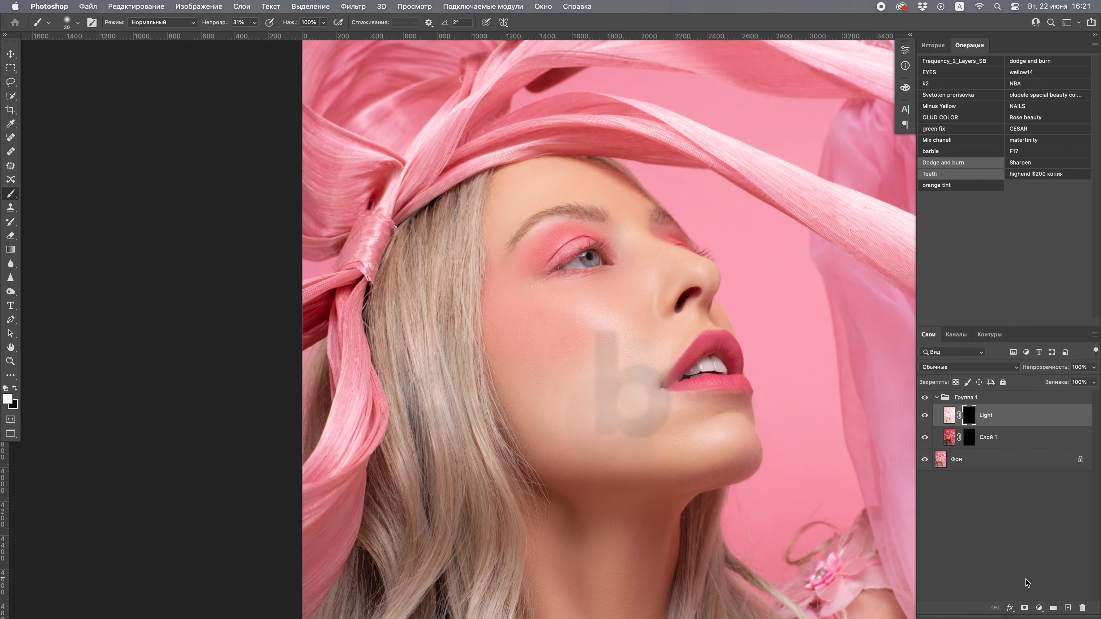
Add a Black & White adjustment layer with lowered reds as a viewing aid and activate the Слой 1 burn mask
left_click(1039, 607)
left_click(1039, 405)
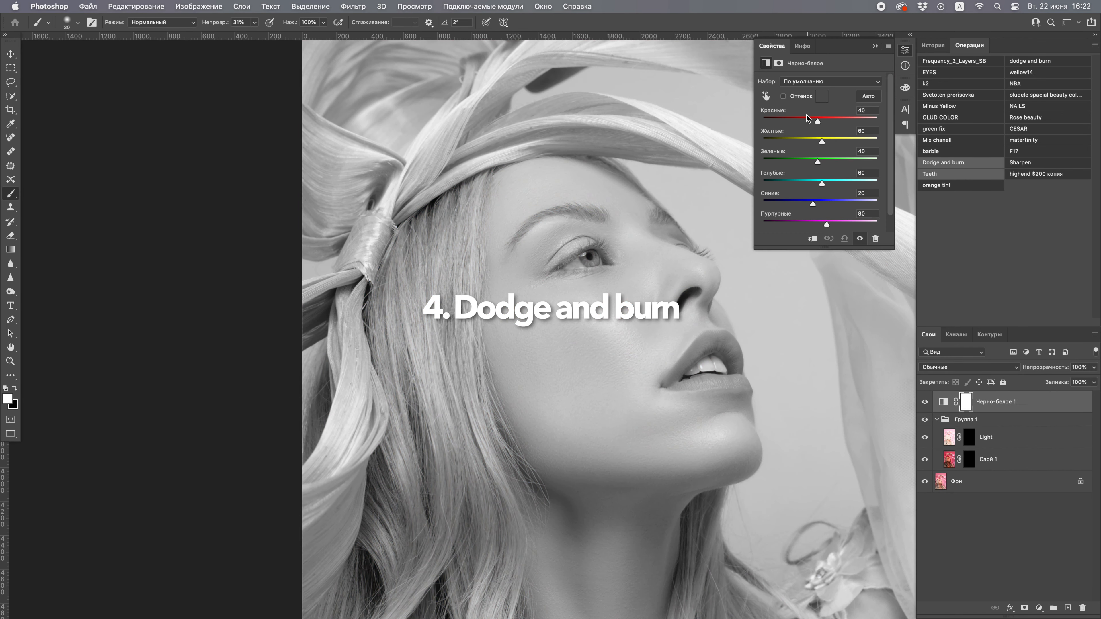
left_click_drag(806, 118, 800, 118)
left_click(875, 46)
left_click(968, 437)
left_click(969, 459)
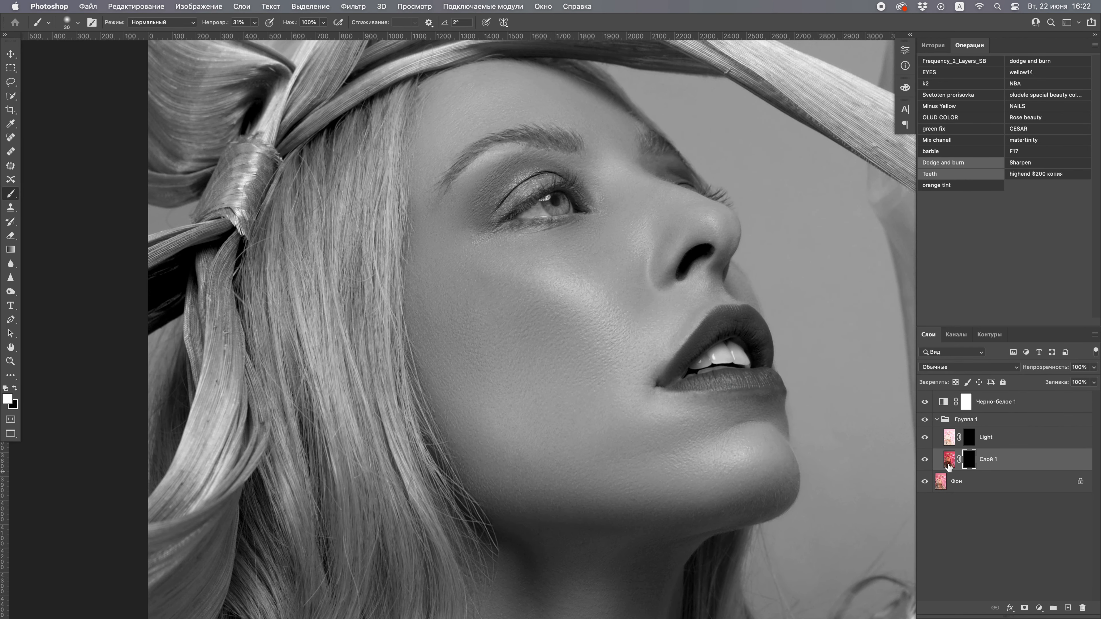
Set the brush to 100% opacity and 5% flow and enlarge its tip for painting on the Слой 1 mask
left_click(322, 22)
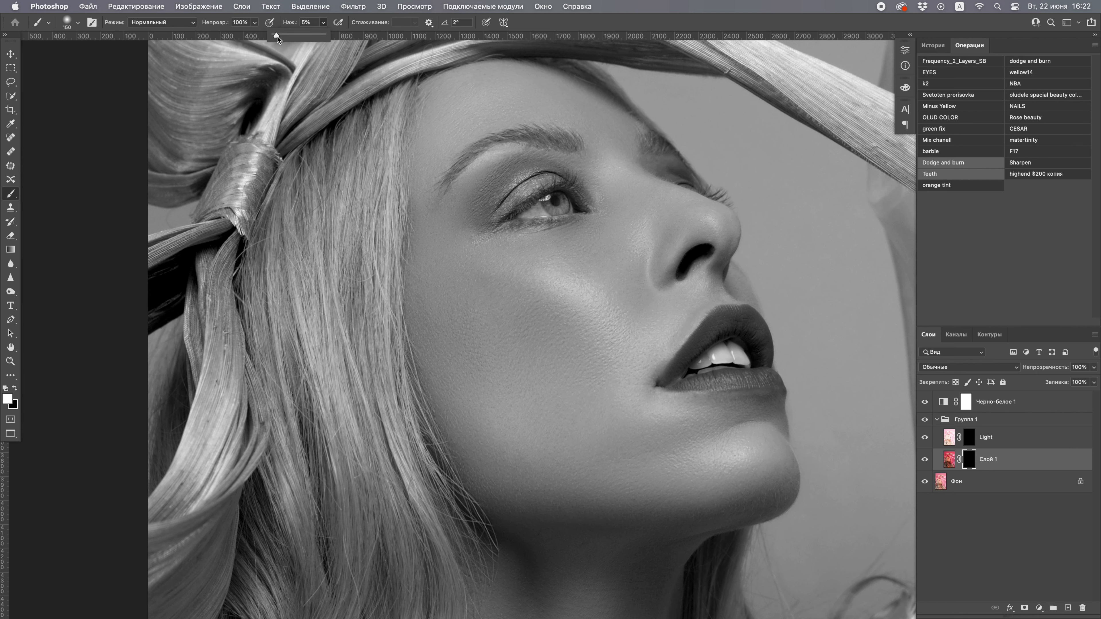
key("]")
key("]")
key("]")
key("]")
key("]")
key("]")
left_click_drag(532, 498, 751, 499)
key("super+z")
left_click_drag(767, 440, 666, 580)
key("super+z")
Set the brush flow to 4% and burn under the jaw, the cheek and the front edge of the mouth on the Слой 1 mask
left_click_drag(322, 22, 320, 36)
left_click_drag(575, 525, 501, 504)
key("]")
key("]")
left_click_drag(547, 320, 447, 292)
mouse_move(758, 326)
left_mouse_down()
mouse_move(776, 467)
mouse_move(802, 461)
left_mouse_up()
Touch up the fine tonal transitions along the upper lip's corner on the Слой 1 mask with a very small brush
key("[")
key("[")
key("[")
key("[")
key("[")
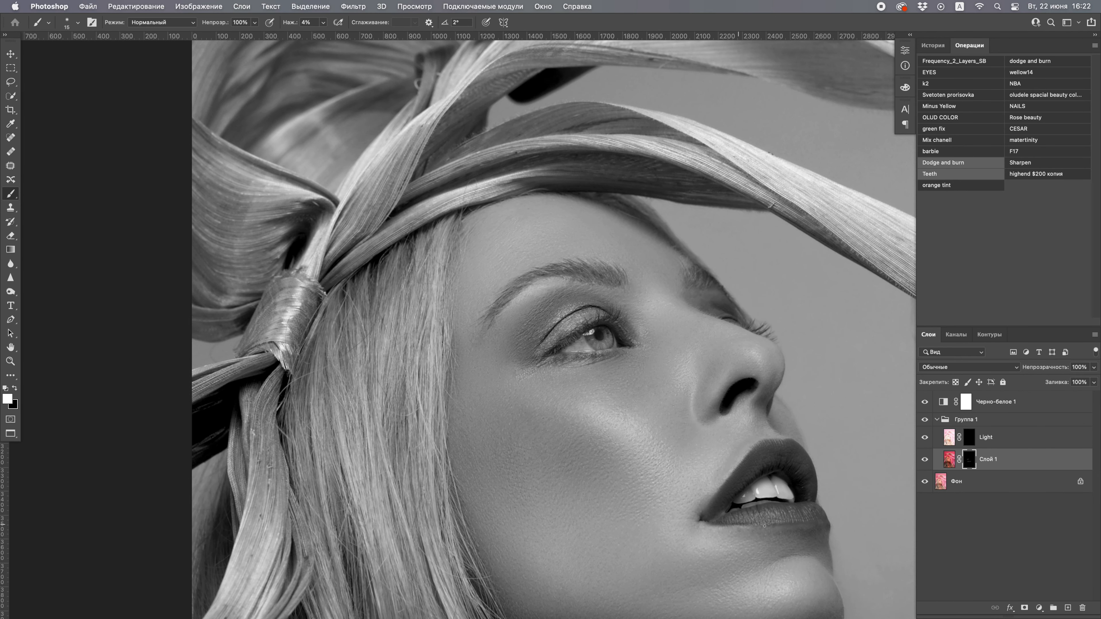
scroll(711, 515, "up", 5)
key("[")
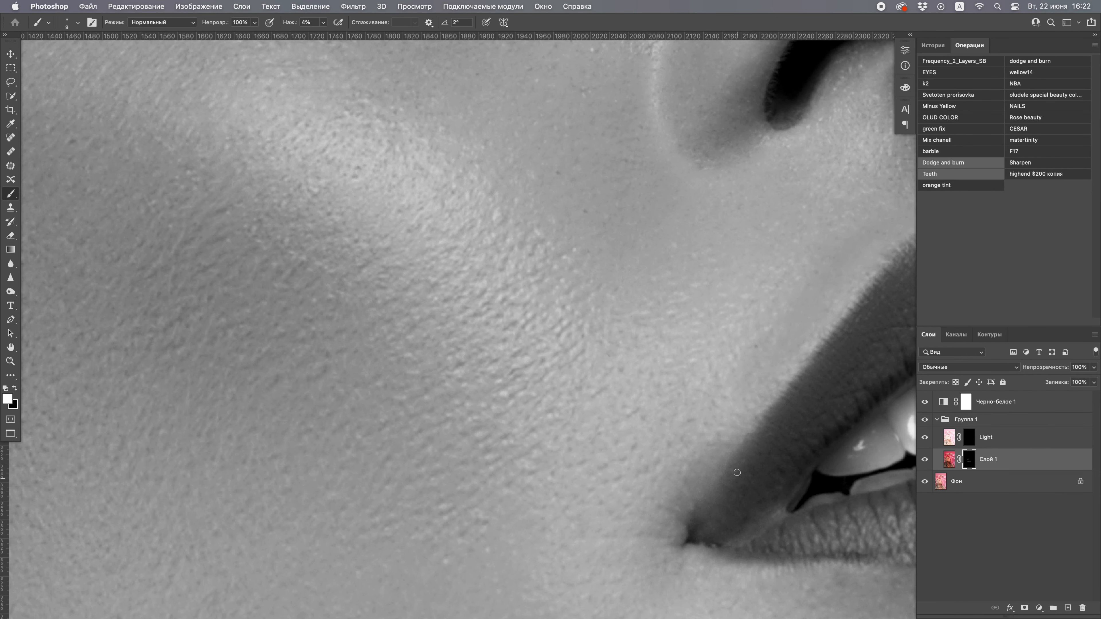
left_click_drag(854, 349, 620, 548)
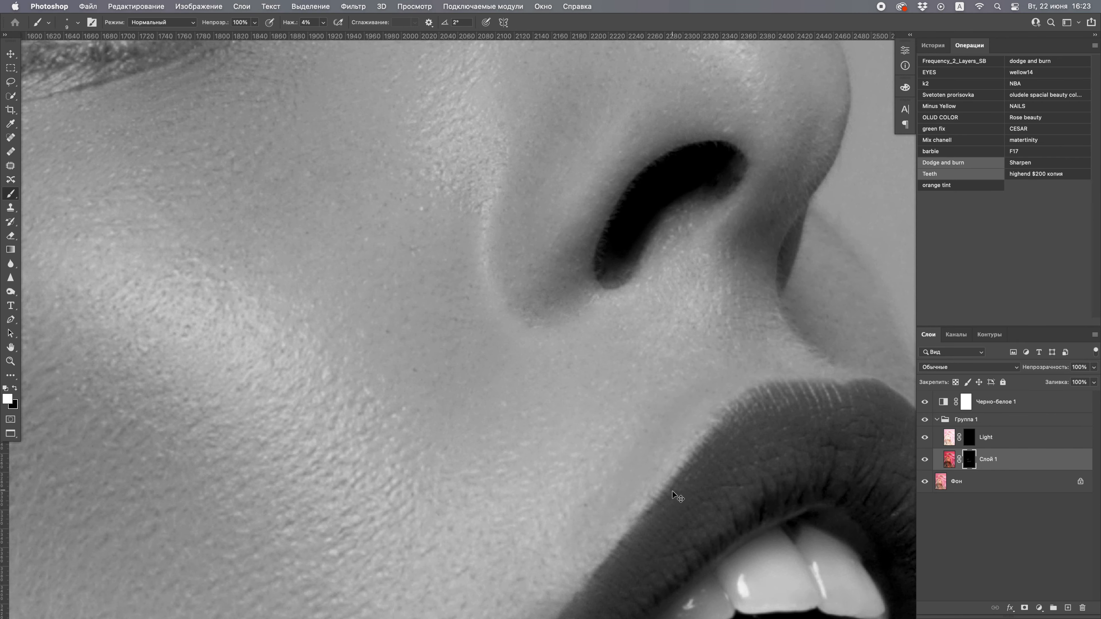
scroll(791, 406, "down", 5)
scroll(738, 447, "up", 5)
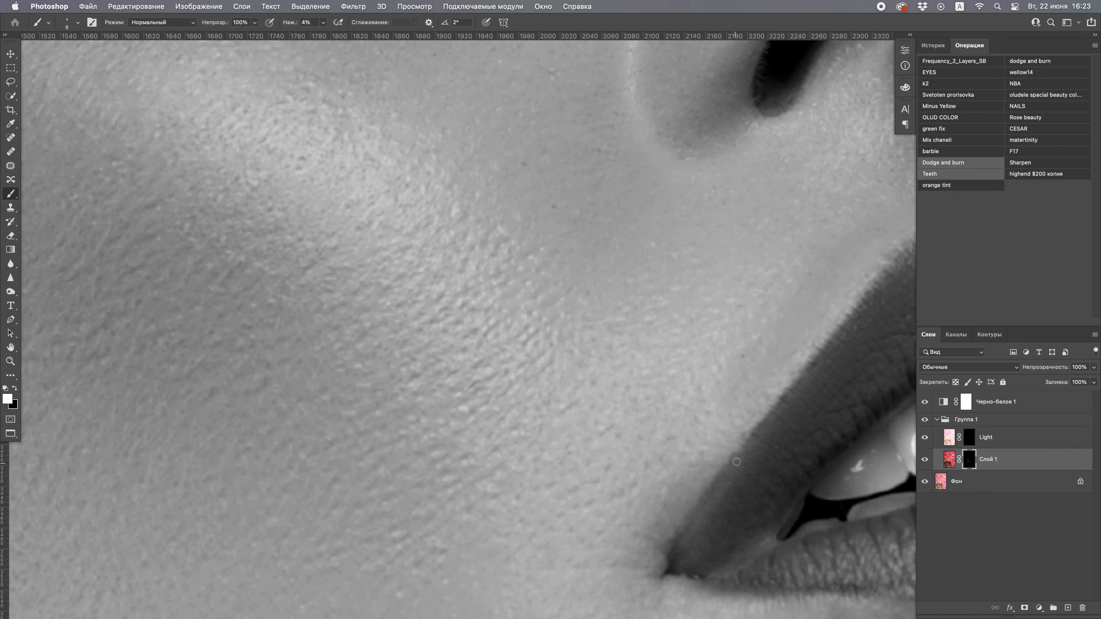
scroll(810, 384, "down", 7)
scroll(810, 386, "up", 2)
Switch to the Light mask and dodge the highlights around the nose bridge with a 200 px brush
key("]")
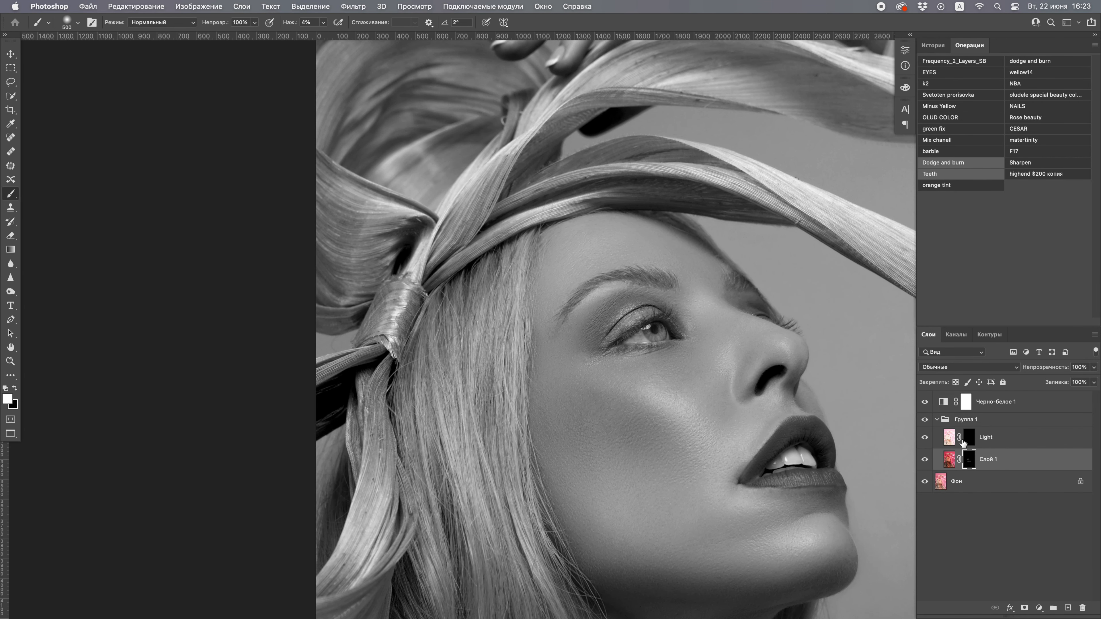
left_click(964, 439)
scroll(648, 434, "down", 5)
key("]")
key("]")
scroll(758, 249, "up", 4)
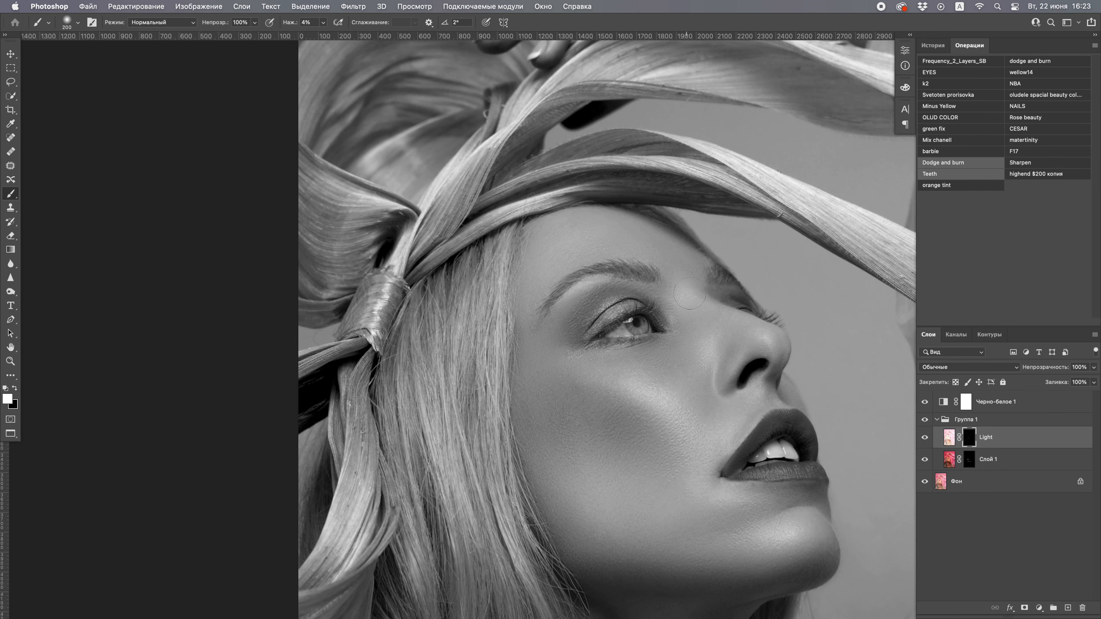
Return to the Слой 1 mask and deepen the face's broad shadows with a larger brush
left_click(968, 459)
key("]")
key("]")
key("]")
key("]")
key("]")
scroll(695, 458, "up", 2)
Dodge the forehead on the Light mask with a 300 px brush and undo the stroke made on the neck
left_click(968, 437)
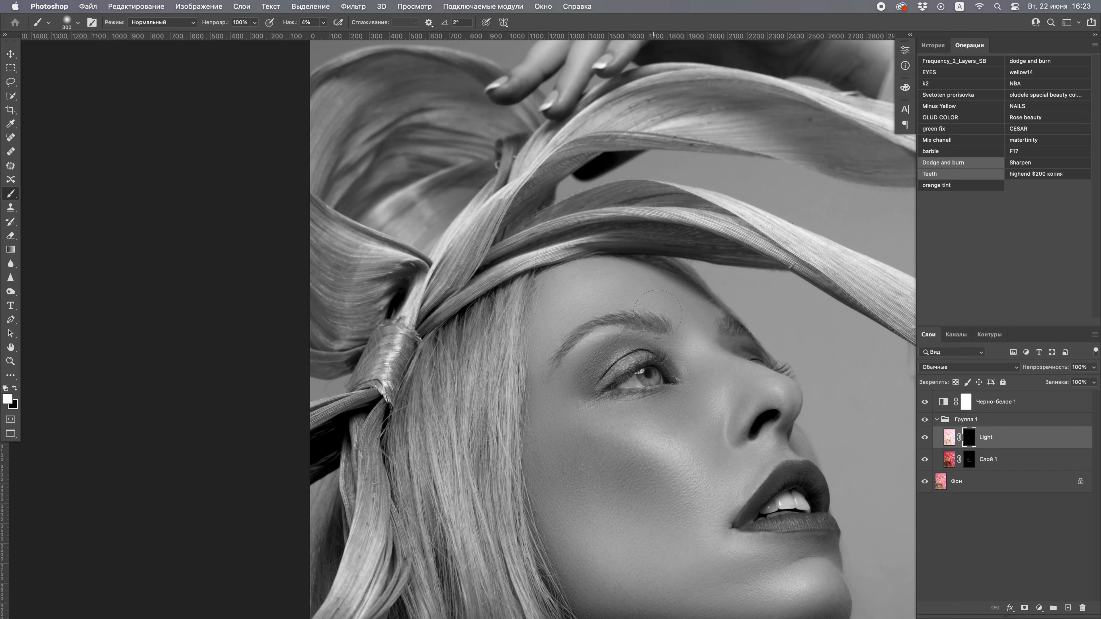
scroll(602, 385, "down", 8)
key("]")
left_click_drag(627, 441, 629, 388)
scroll(693, 360, "down", 5)
key("super+z")
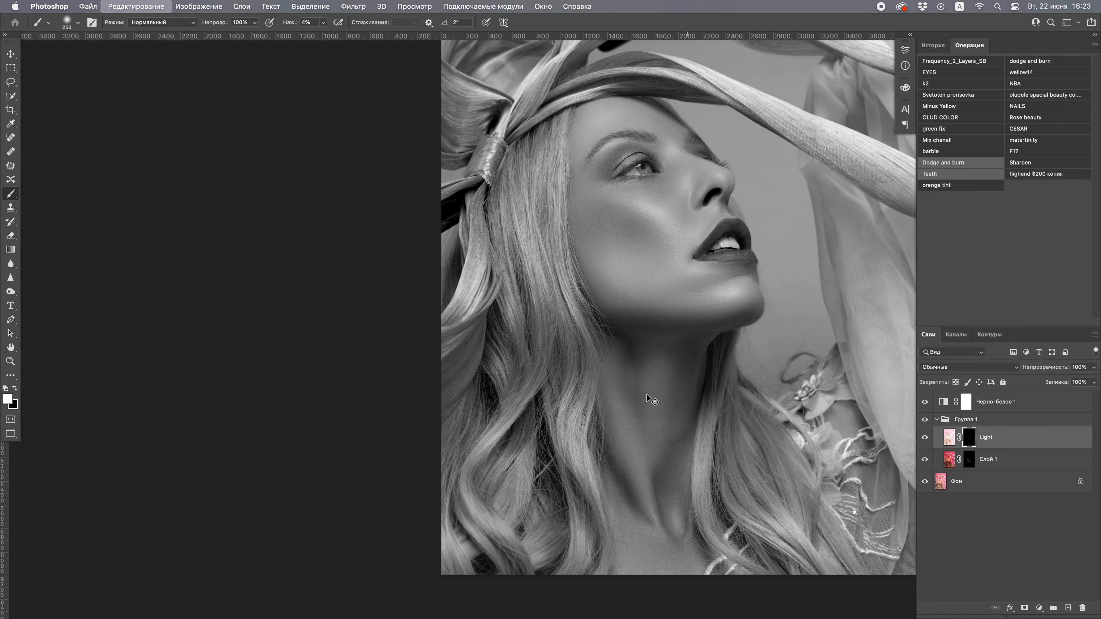
Burn the lower neck and chest on the Слой 1 mask with an 800 px brush and compare with Группа 1 hidden
left_click(967, 458)
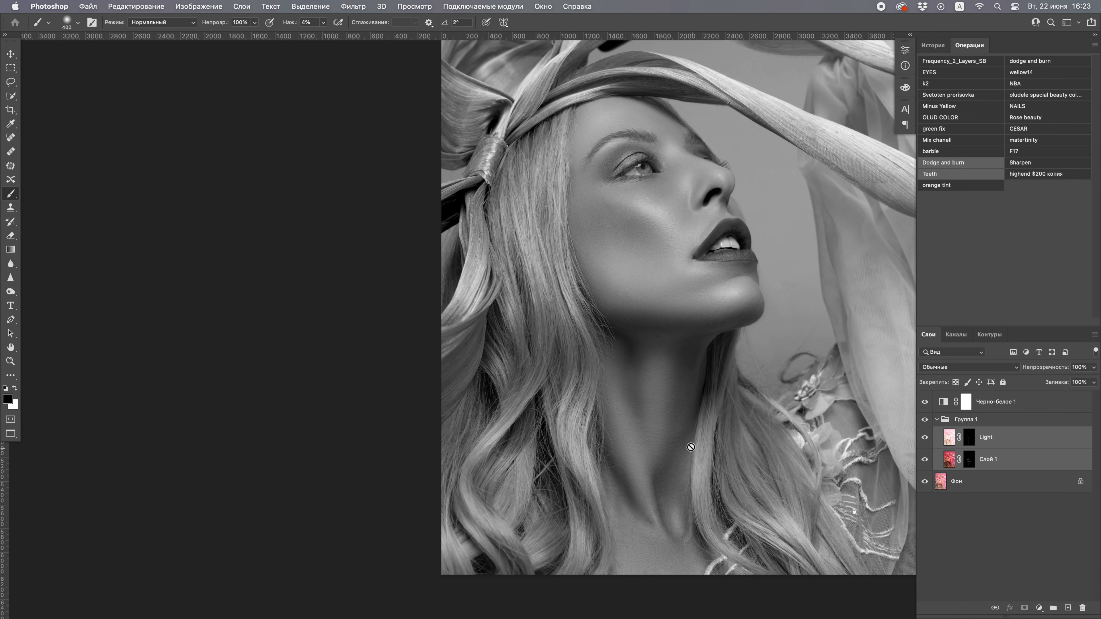
key("]")
key("]")
key("]")
key("]")
left_click_drag(628, 565, 657, 561)
left_click(925, 419)
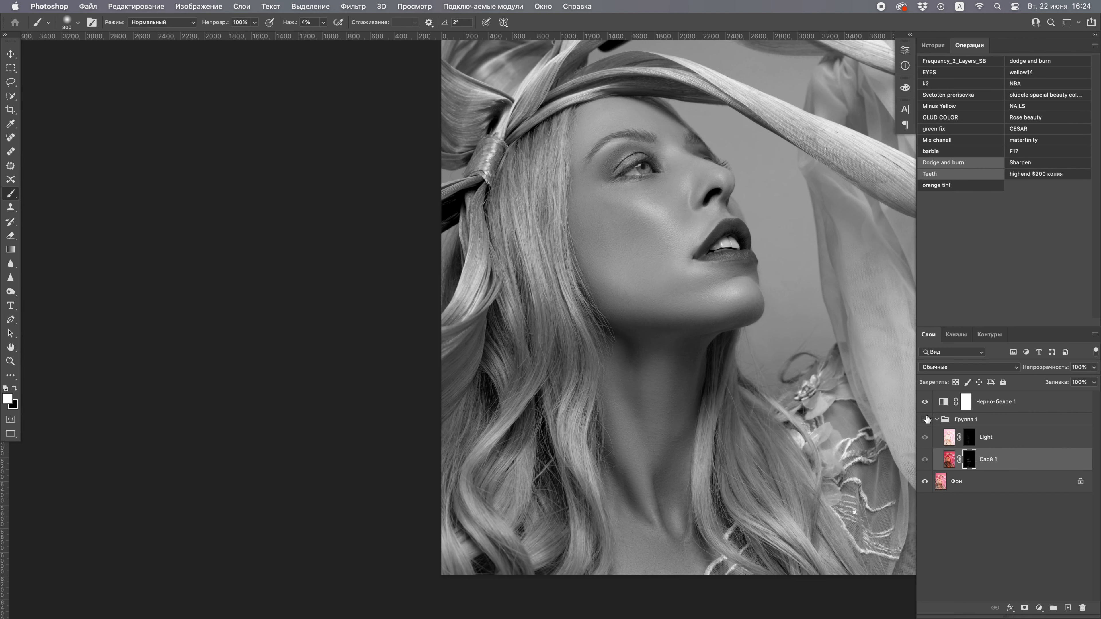
left_click(924, 419)
Hide the black-and-white layer and toggle Слой 1 to check the burn in colour
left_click(924, 402)
scroll(667, 364, "down", 3)
scroll(661, 338, "right", 1)
left_click(925, 459)
left_click(925, 458)
left_click(925, 459)
left_click(924, 459)
left_click(924, 459)
left_click(925, 458)
Refine the shading around the eye and cheek on the Слой 1 mask with a brush reduced to 80 px and swapped colours
scroll(681, 347, "up", 5)
key("[")
key("[")
key("[")
key("[")
key("[")
key("[")
key("[")
key("[")
key("[")
key("[")
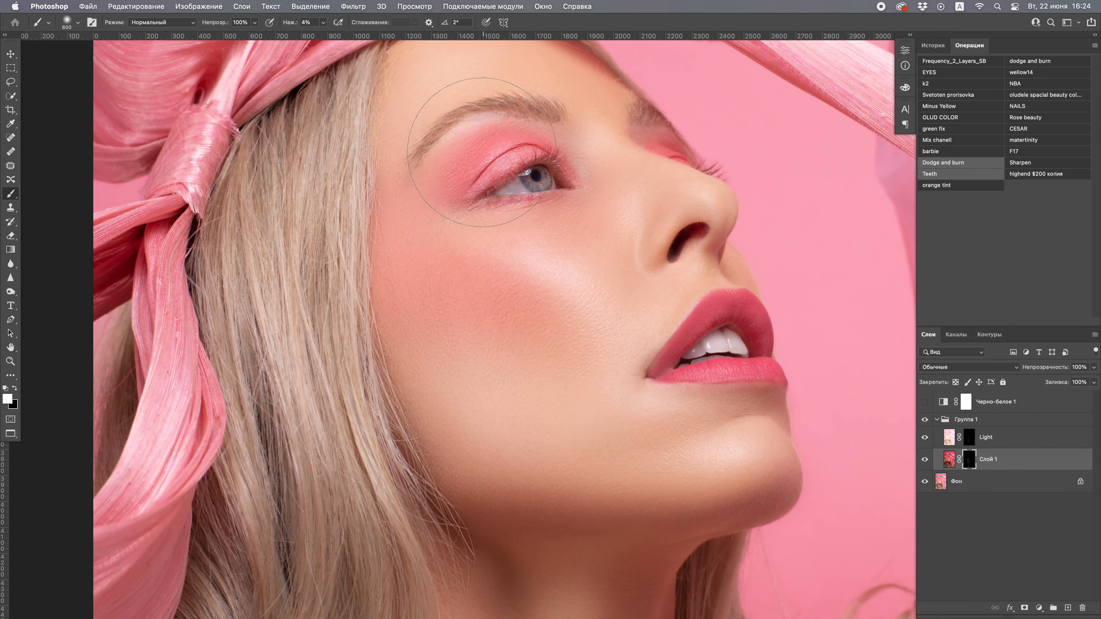
key("x")
Compare the portrait with and without Группа 1 and fine-tune the Light and Слой 1 masks with an 80 px brush
scroll(715, 353, "down", 5)
left_click(924, 420)
left_click(925, 420)
scroll(717, 354, "up", 6)
left_click(968, 436)
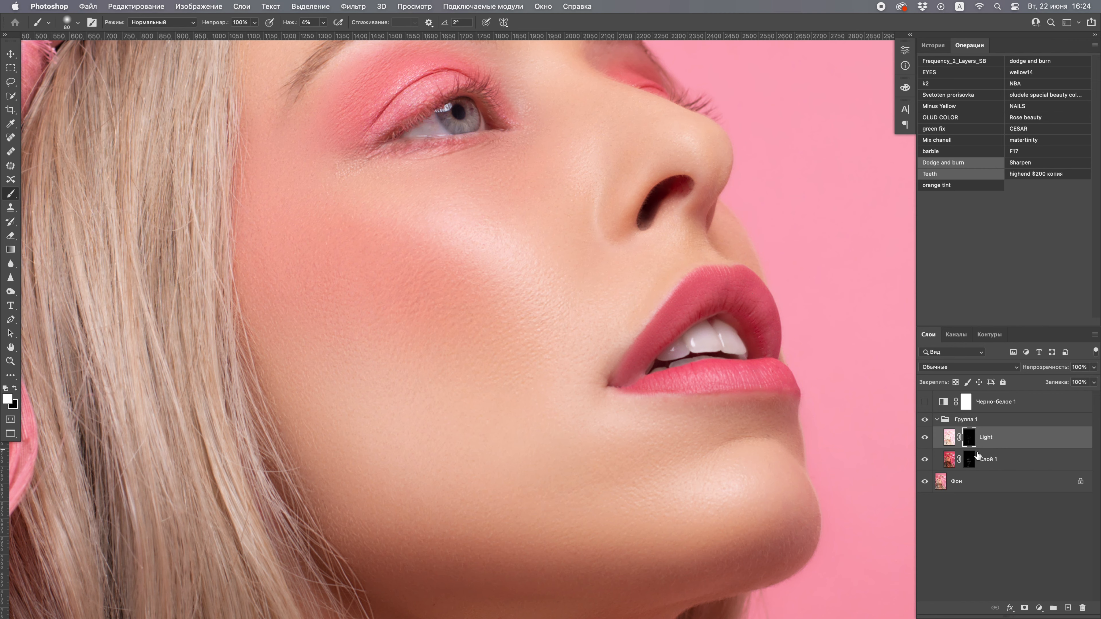
left_click(968, 458)
scroll(715, 311, "down", 5)
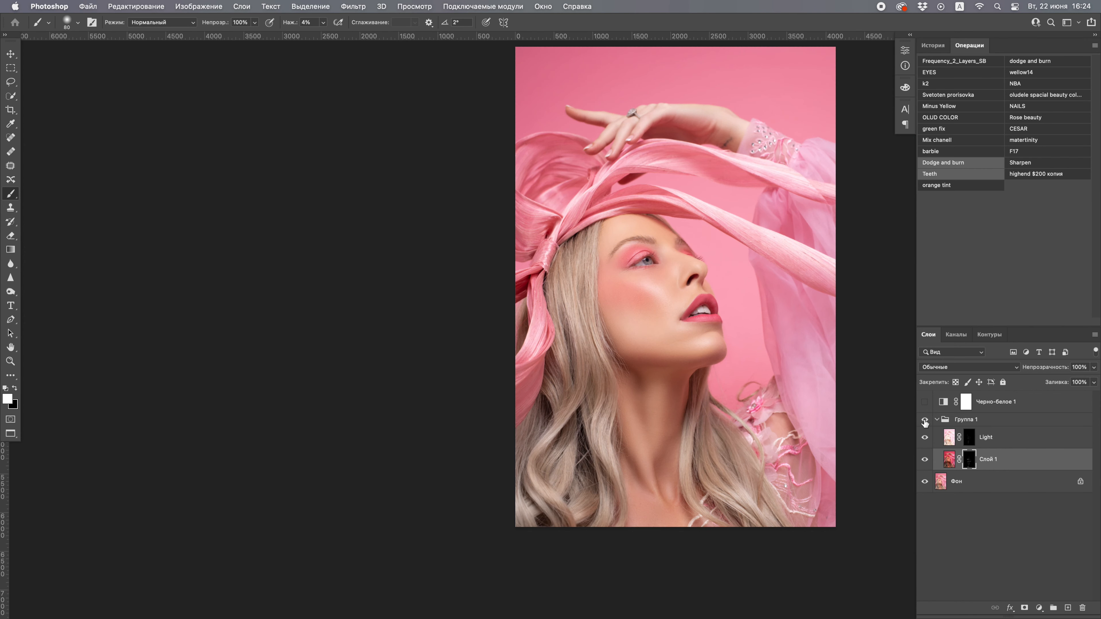
Set the brush to 100% flow and 53% opacity and enlarge its tip enough to cover the whole face
left_click_drag(322, 22, 370, 37)
left_click_drag(254, 22, 232, 37)
key("bracketright")
key("bracketright")
key("bracketright")
key("bracketright")
key("bracketright")
key("bracketright")
key("bracketright")
key("bracketright")
key("bracketright")
key("bracketright")
key("bracketright")
key("bracketright")
key("bracketright")
key("bracketright")
key("bracketright")
key("bracketright")
key("bracketright")
key("bracketright")
key("bracketright")
key("bracketright")
Undo the test stroke on the face, remove the black-and-white layer's mask and reduce the brush to 1100 px on the Light mask
left_click_drag(652, 380, 656, 460)
key("super+z")
left_click(1033, 441)
key("super+plus")
key("super+plus")
left_click(986, 407)
key("BackSpace")
key("super+z")
key("bracketleft")
key("bracketleft")
key("bracketleft")
key("bracketleft")
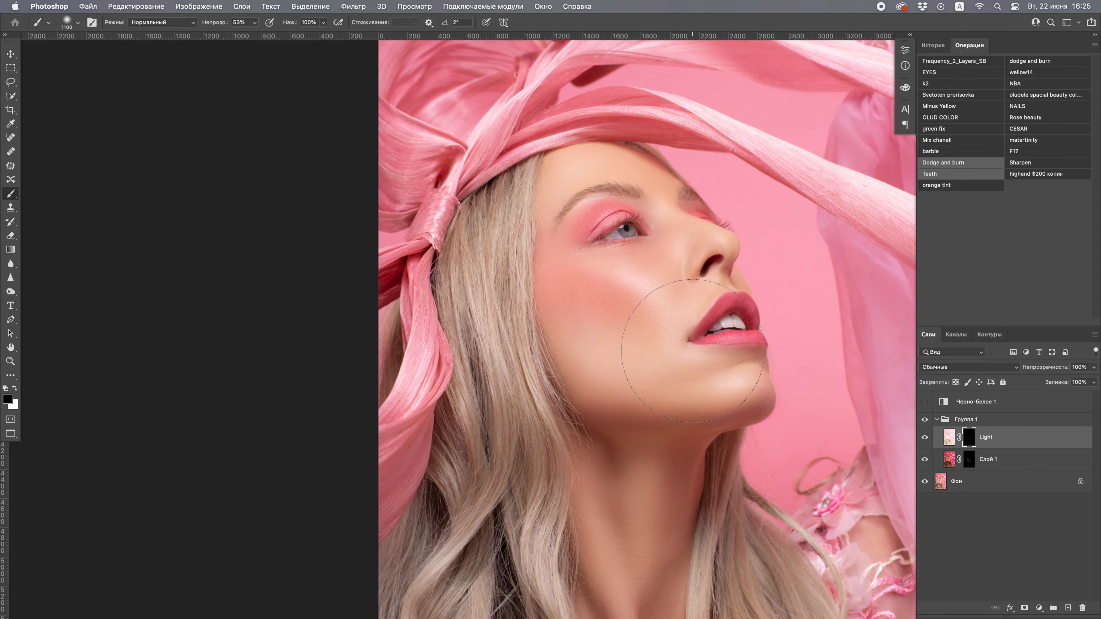
Compare the portrait with and without Группа 1 and soften the dodging around the mouth on the Light mask
left_click(924, 419)
left_click(924, 420)
left_click(925, 420)
left_click(924, 420)
left_click_drag(689, 321, 728, 317)
Delete the black-and-white adjustment layer, then check and collapse Группа 1
left_click(943, 401)
key("BackSpace")
left_click(925, 399)
left_click(924, 400)
left_click(936, 398)
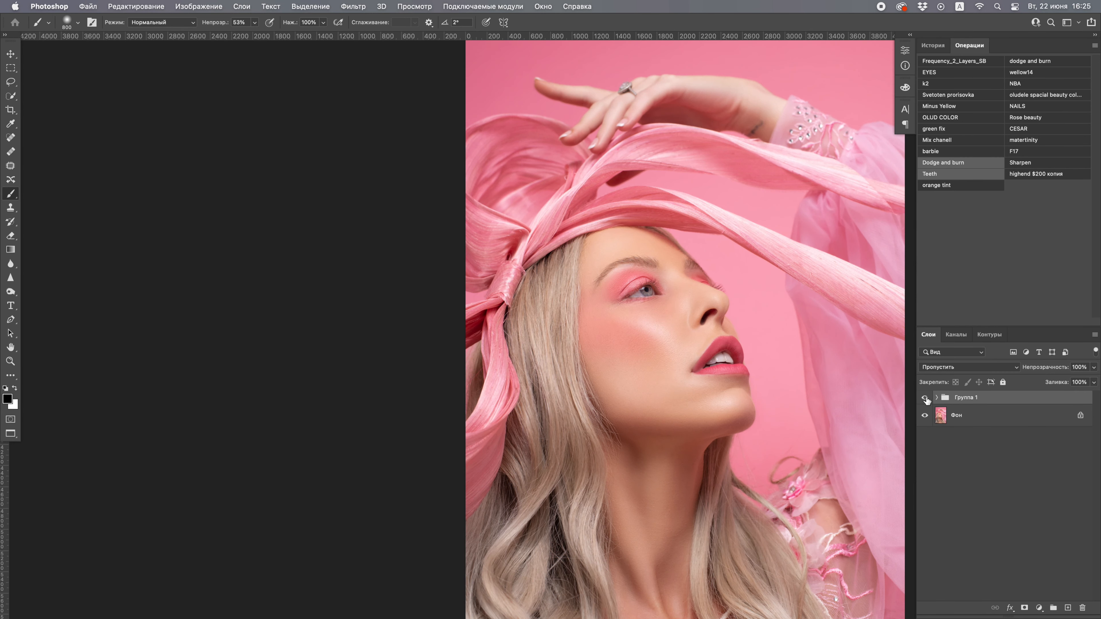
Flatten the image, duplicate it and shift the copy's Color Balance to tint the iris
key("super+shift+e")
left_click_drag(640, 294, 706, 306)
key("super+j")
key("super+b")
left_click(884, 407)
mouse_move(841, 377)
left_mouse_down()
mouse_move(852, 376)
mouse_move(827, 352)
left_mouse_up()
key("Return")
Hide the tinted copy behind a black mask and reveal it over the iris with a 35 px white brush
left_click(1024, 607, "alt")
left_click_drag(703, 252, 737, 249)
key("bracketleft")
key("x")
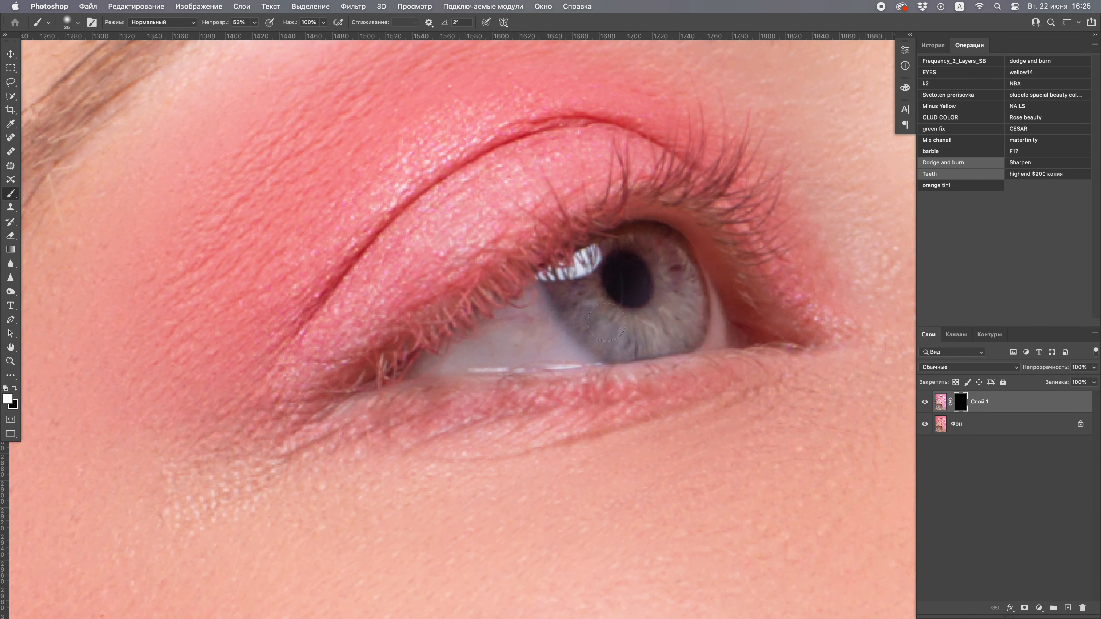
key("x")
left_click(925, 402)
left_click_drag(637, 258, 563, 260)
left_click(925, 402)
Flatten the image, run the Sharpen action with a 1.7 px High Pass radius and paint the effect onto the eye with a 60 px brush
key("super+shift+e")
left_click_drag(666, 301, 732, 303)
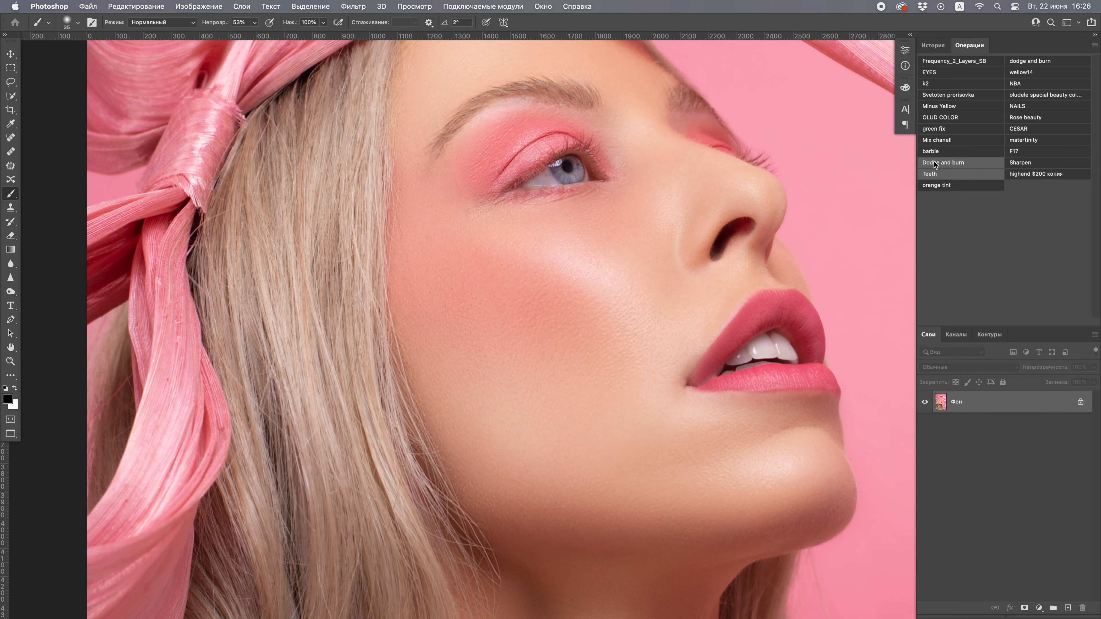
left_click(1020, 162)
left_click_drag(550, 152, 903, 210)
left_click_drag(838, 373, 831, 374)
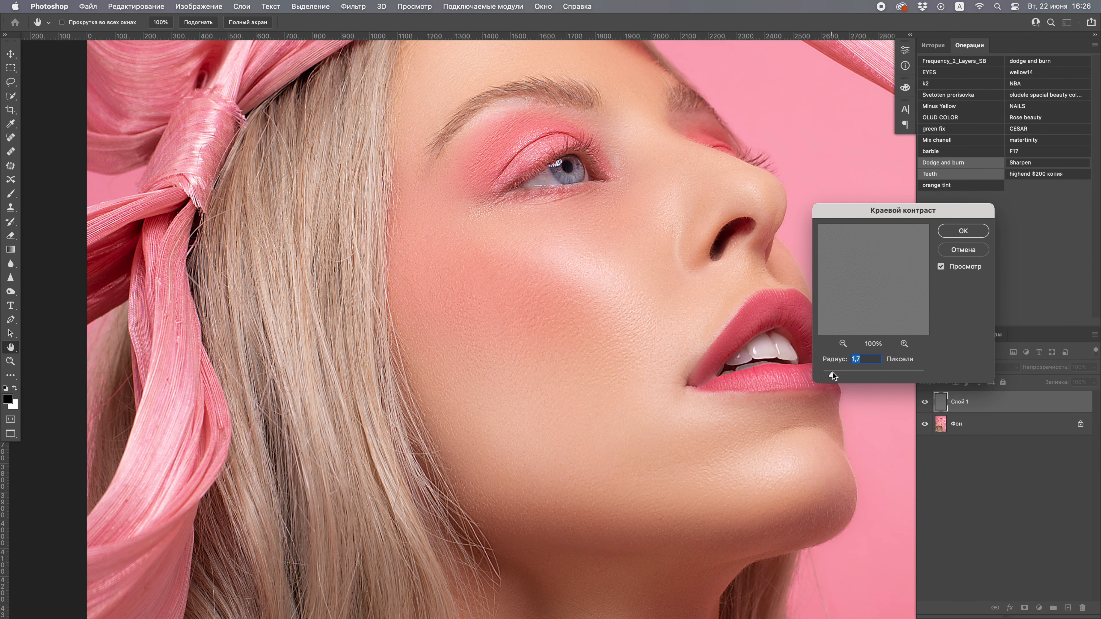
key("Return")
left_click_drag(565, 134, 603, 164)
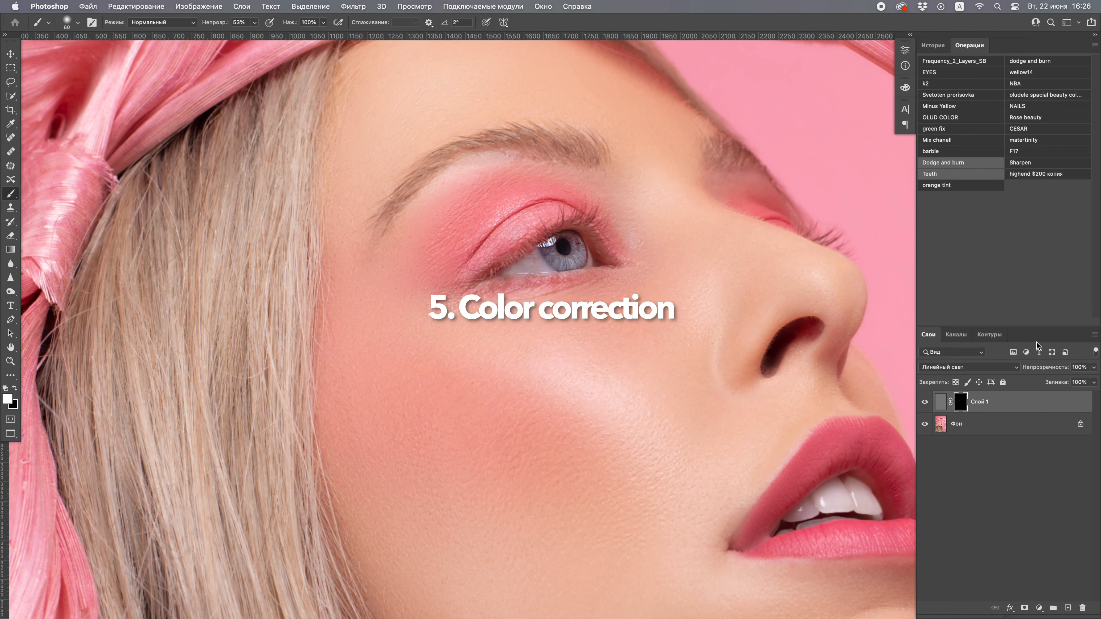
left_click_drag(1071, 382, 1067, 382)
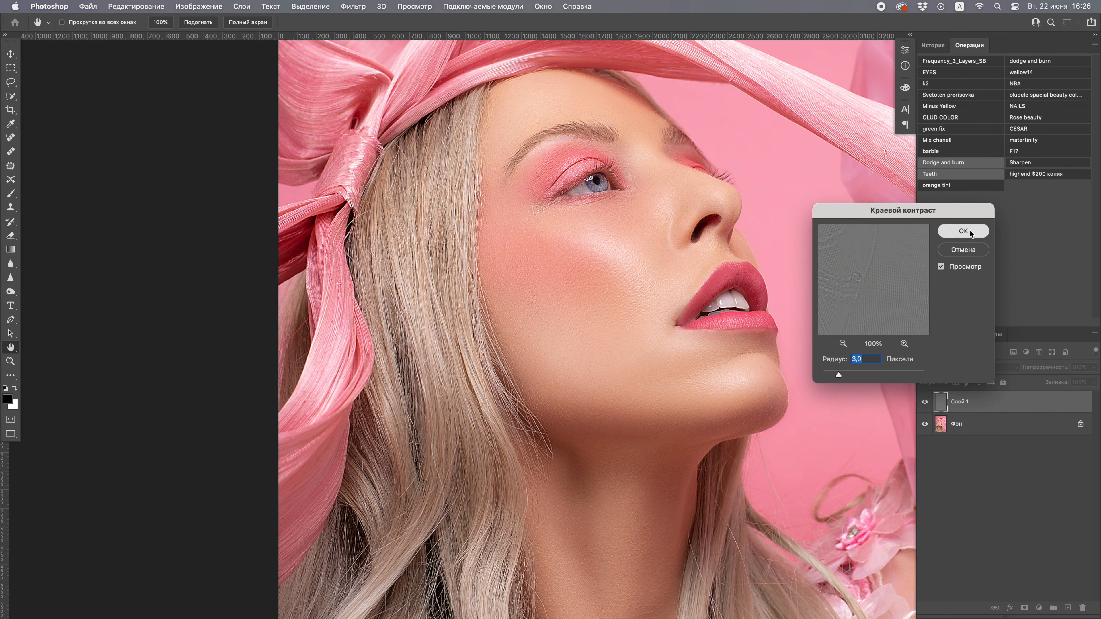
Sharpen the whole portrait with a 3.0 px High Pass radius and save it as a JPEG at quality 12
left_click(969, 231)
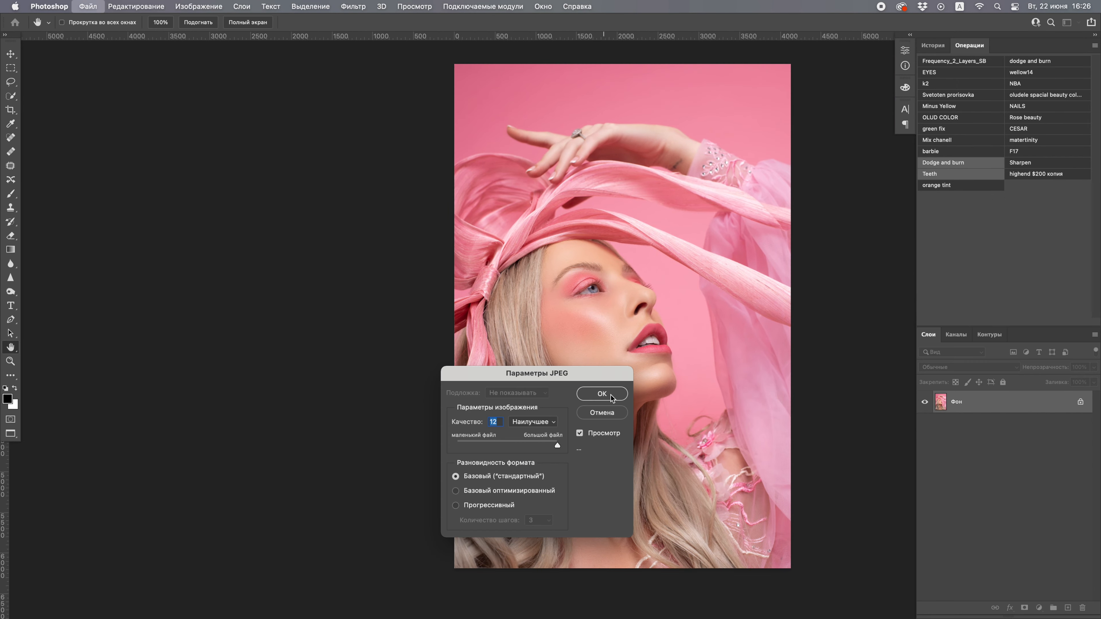
left_click(602, 393)
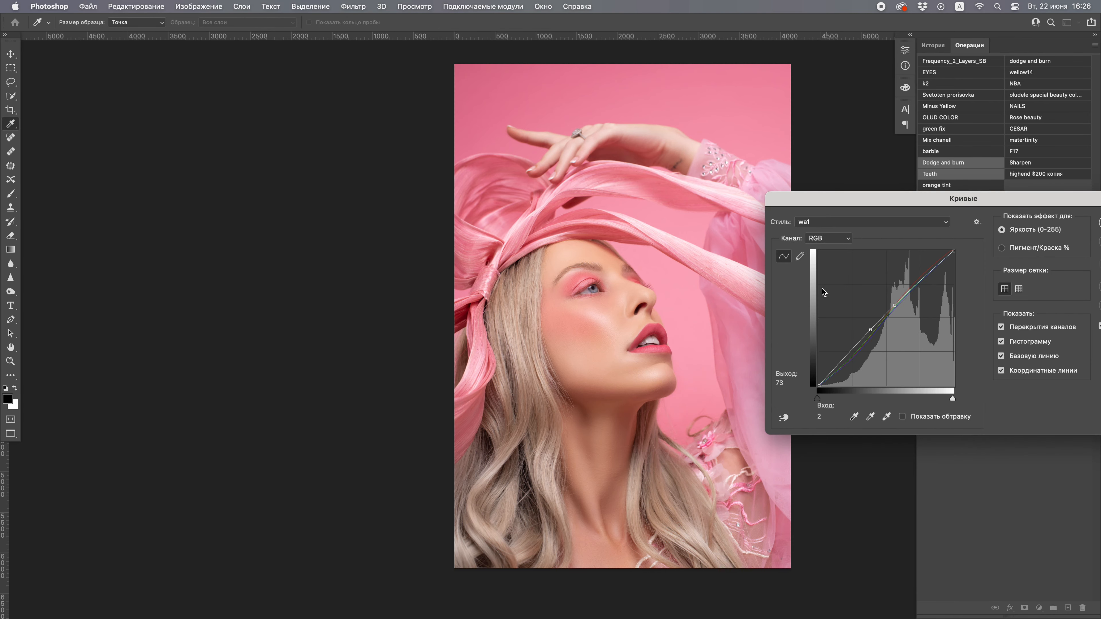
Shape a custom composite RGB curve by adjusting its midtone and shadow points
left_click(823, 221)
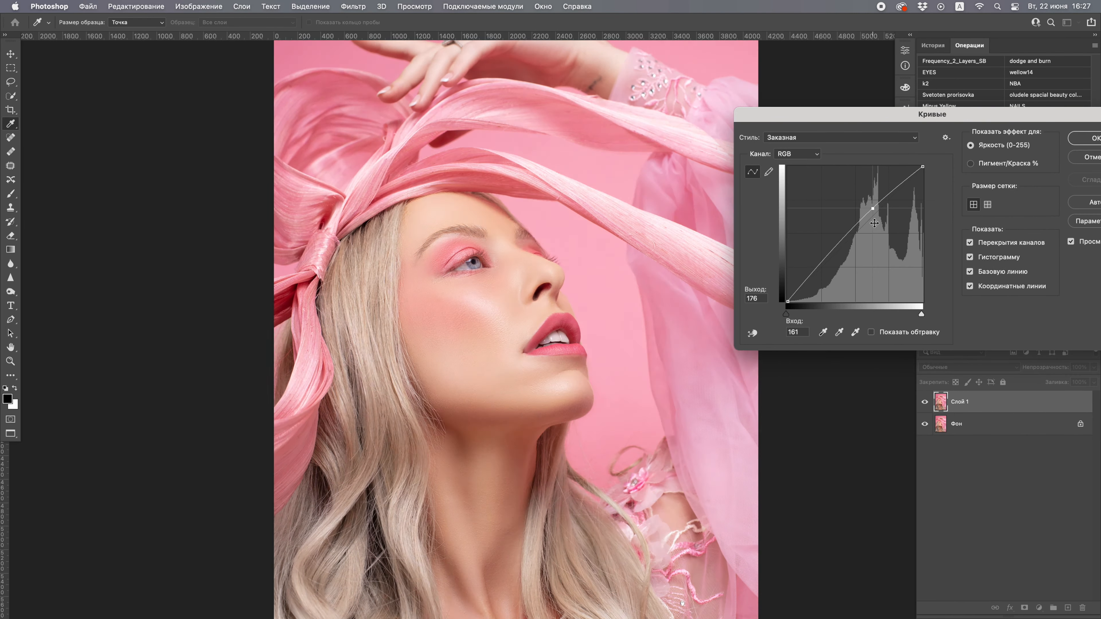
left_click_drag(873, 223, 870, 217)
left_click_drag(820, 268, 823, 270)
Pull in the Blue channel curve's white point and adjust its shadows and midtones
left_click(796, 153)
left_click(793, 183)
left_click_drag(922, 167, 918, 167)
left_click_drag(818, 269, 855, 228)
Set shadow and midtone points on the Green channel curve, with the shadow at about input 57, output 58, and check the preview
key("alt+4")
left_click(818, 272)
left_click(855, 234)
left_click(819, 271)
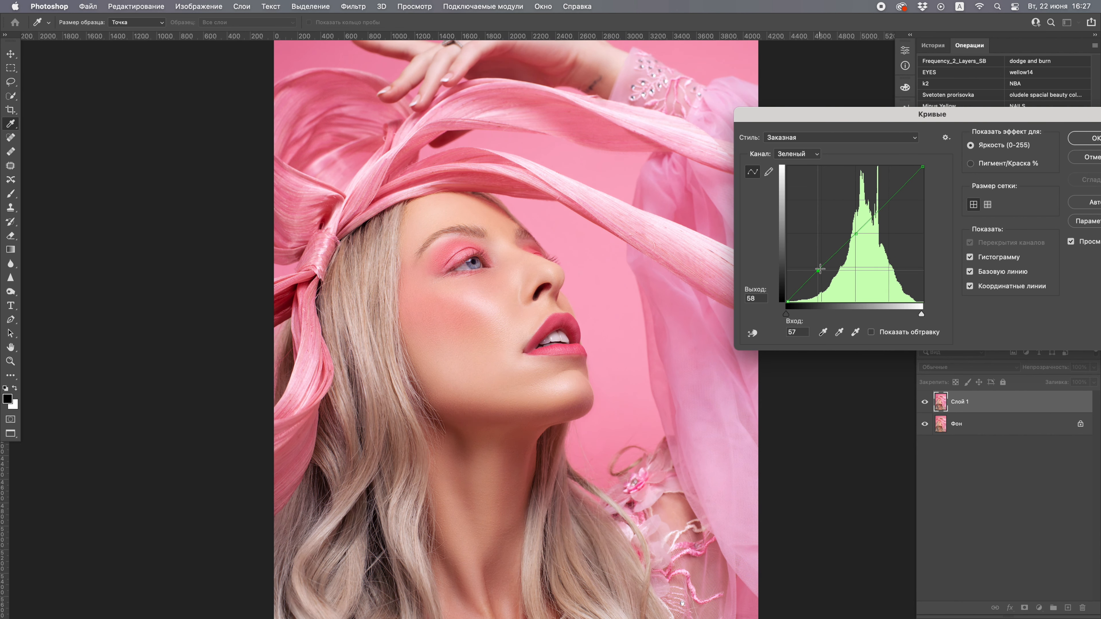
left_click(1077, 244)
Adjust the Red channel curve with a shadow point and a slightly raised upper-midtone point near input 168
left_click(797, 153)
left_click(793, 142)
left_click_drag(805, 283, 808, 283)
left_click(922, 167)
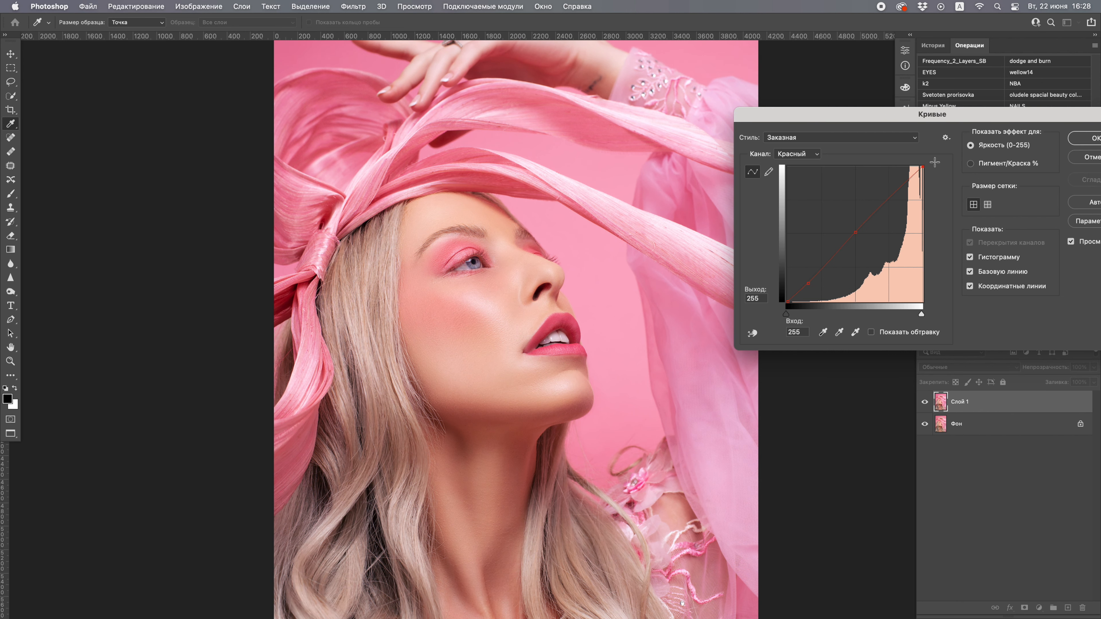
left_click(875, 211)
left_click_drag(809, 280, 822, 267)
left_click(874, 212)
key("super+minus")
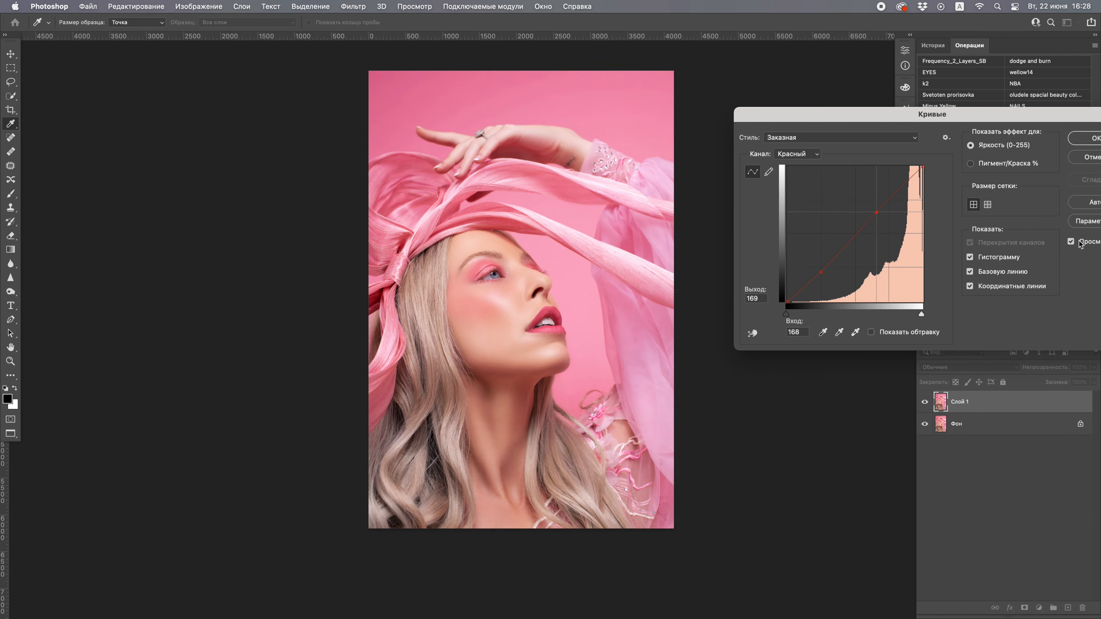
left_click_drag(876, 213, 877, 212)
key("super+plus")
Refine the Blue channel curve with a shadow point at about input 60, output 62 and raised midtones
left_click(797, 154)
left_click(788, 185)
left_click(819, 266)
left_click_drag(819, 265, 820, 267)
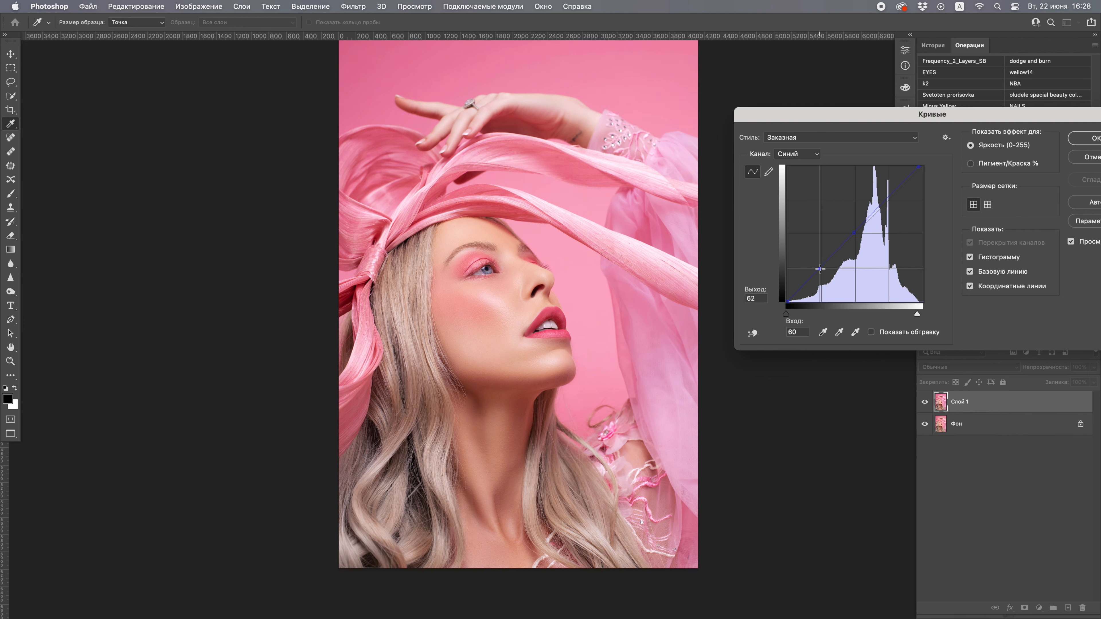
left_click(853, 232)
left_click_drag(854, 230, 856, 227)
Lift the Green curve's shadows to about input 63, output 66, adjust its midtones and check the preview
left_click(798, 154)
left_click(793, 140)
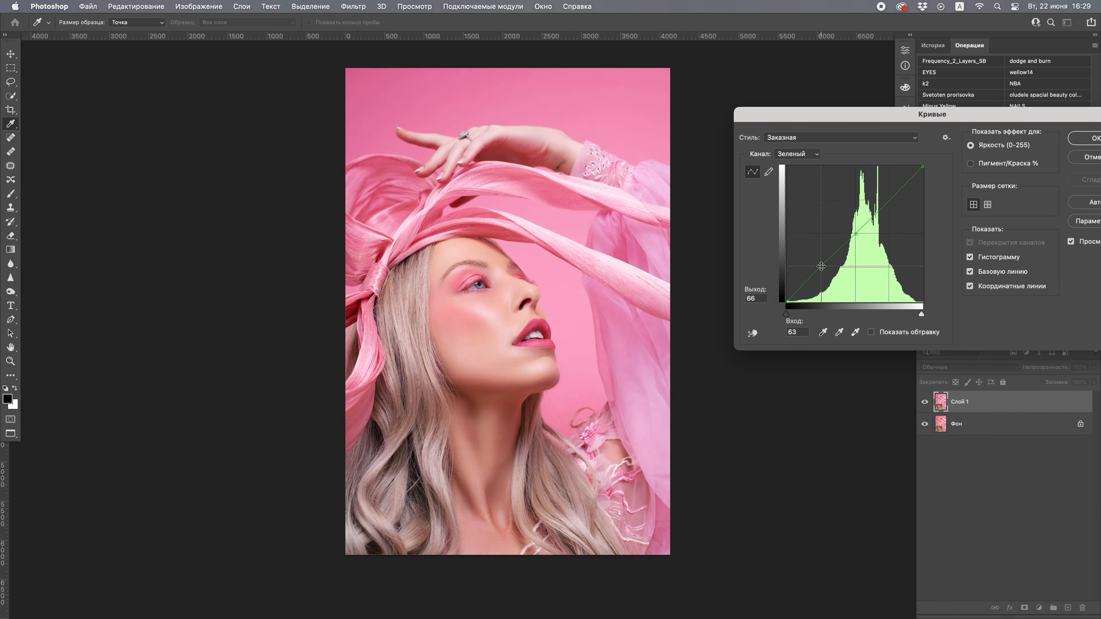
left_click_drag(856, 238, 851, 235)
left_click(1072, 242)
Save the curve settings as a preset named pink and apply the Curves adjustment
left_click(946, 137)
left_click(975, 149)
type("pink")
key("Return")
key("Return")
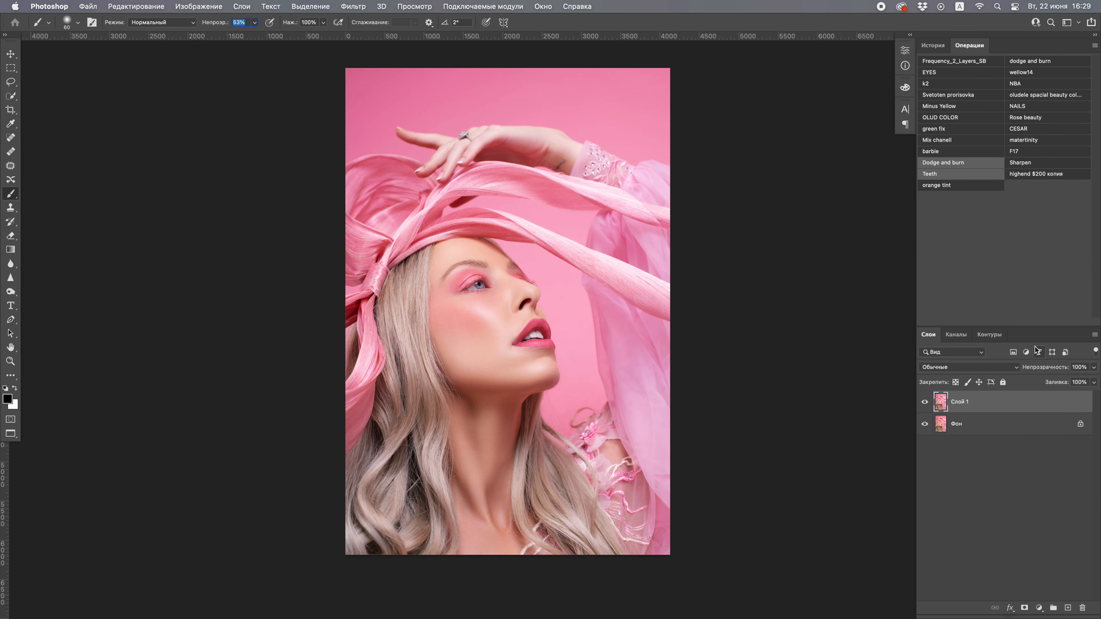
Merge the colour-corrected layer and paste the result as a layer above the original opening state from the history
left_click(924, 398)
key("super+e")
left_click(932, 45)
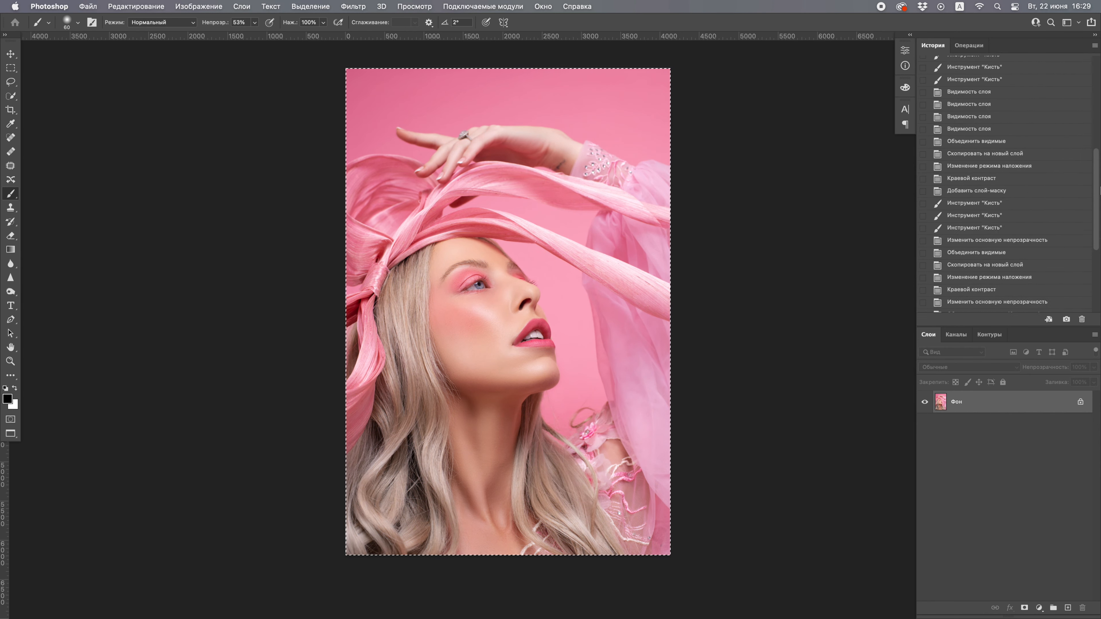
left_click(1011, 64)
key("super+v")
Compare the retouched layer with the original in different parts of the portrait by switching its visibility
left_click(924, 402)
mouse_move(513, 353)
left_mouse_down()
mouse_move(577, 353)
mouse_move(509, 365)
left_mouse_up()
left_click(925, 401)
left_click(924, 401)
left_click(924, 402)
left_click_drag(658, 200, 697, 200)
double_click(925, 402)
double_click(924, 402)
left_click_drag(676, 435, 687, 274)
left_click(924, 402)
left_click(924, 401)
left_click(924, 401)
left_click(924, 402)
double_click(925, 402)
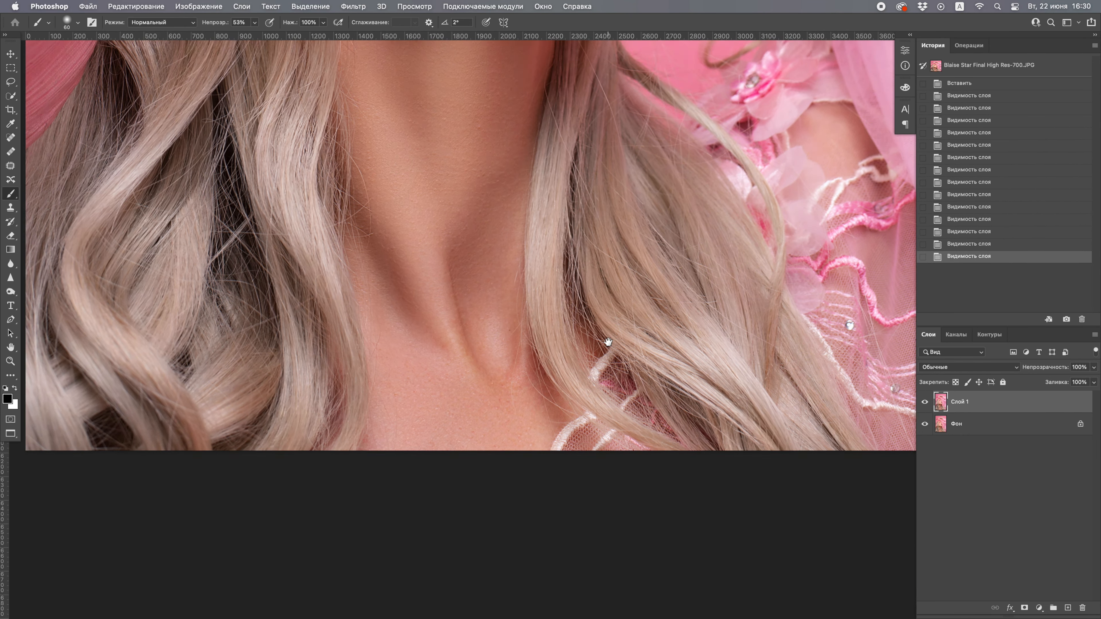
double_click(925, 401)
left_click_drag(749, 311, 687, 311)
left_click(198, 6)
mouse_move(200, 37)
left_click(433, 203)
left_click_drag(853, 300, 894, 300)
left_click_drag(842, 271, 853, 250)
left_click(835, 221)
left_click(835, 231)
left_click_drag(852, 299, 829, 275)
left_click_drag(896, 274, 836, 251)
mouse_move(853, 300)
left_mouse_down()
mouse_move(834, 301)
mouse_move(860, 300)
left_mouse_up()
left_click_drag(853, 275, 839, 251)
left_click(853, 222)
left_click(837, 268)
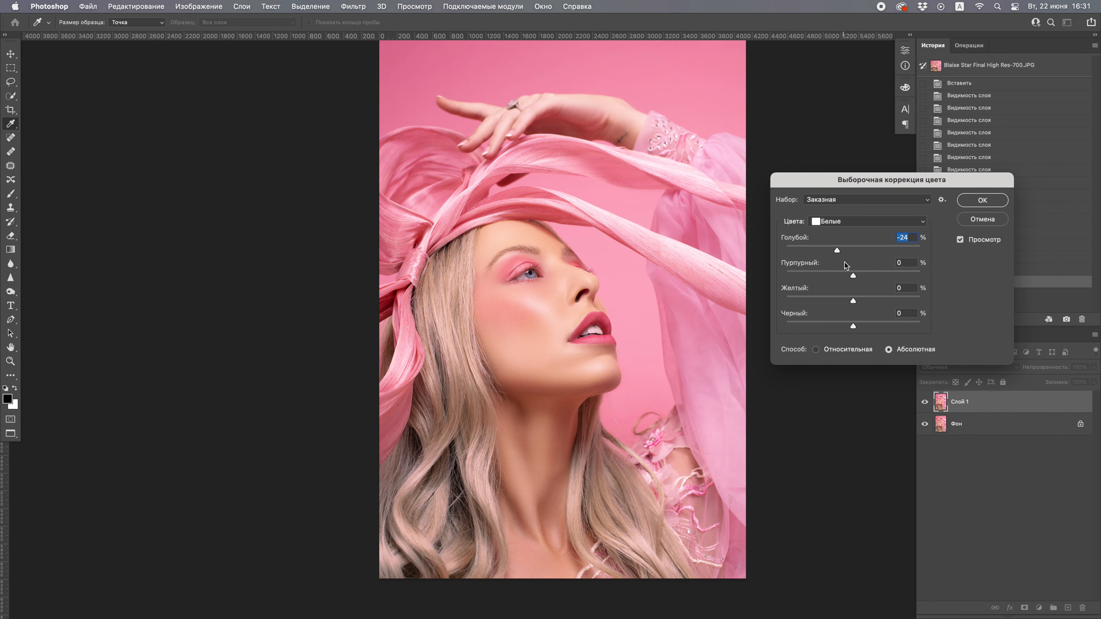
left_click(975, 220)
Duplicate the layer and apply Color Balance with highlights at red +5 and yellow -6, plus shadows shifted toward yellow
key("super+j")
key("super+b")
left_click(895, 406)
left_click_drag(842, 377, 845, 352)
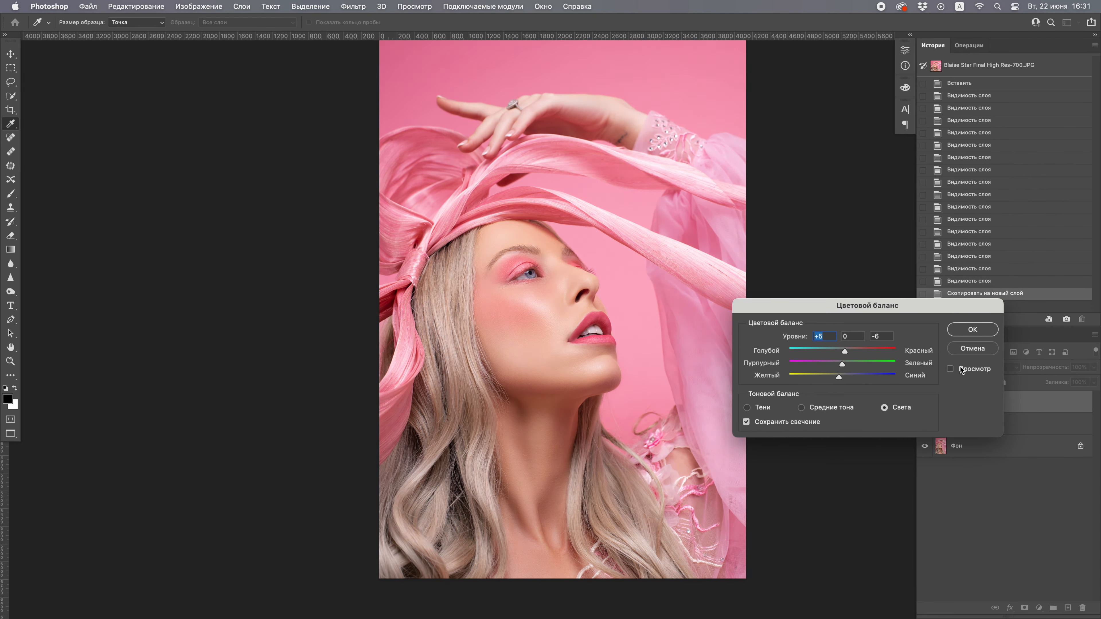
left_click(759, 409)
left_click_drag(842, 375, 836, 375)
left_click(971, 330)
Paste a copy of the toned image over the earlier history state, lower its opacity and merge the visible layers
key("super+a")
key("super+c")
left_click(963, 282)
key("super+v")
left_click(1092, 367)
left_click_drag(1094, 380, 1072, 379)
key("super+shift+e")
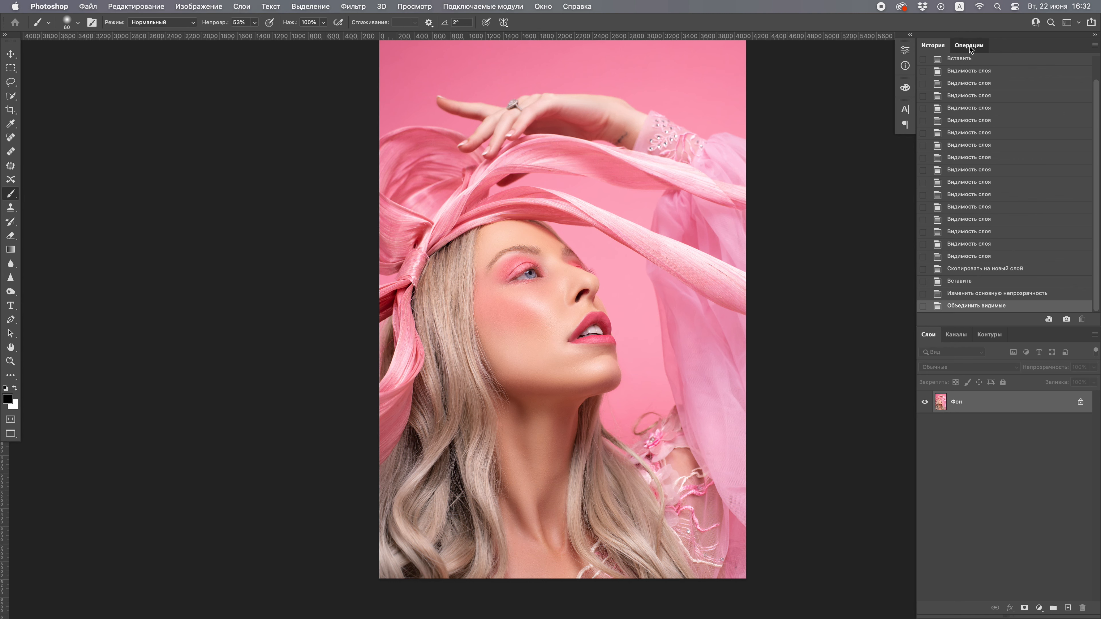
left_click(969, 45)
left_click(940, 117)
key("BackSpace")
left_click(957, 184)
key("BackSpace")
Run the OLUD COLOR action, set its Color Lookup layer to 20% opacity and merge it down
left_click(940, 117)
left_click(1093, 367)
left_click_drag(1065, 381, 1052, 380)
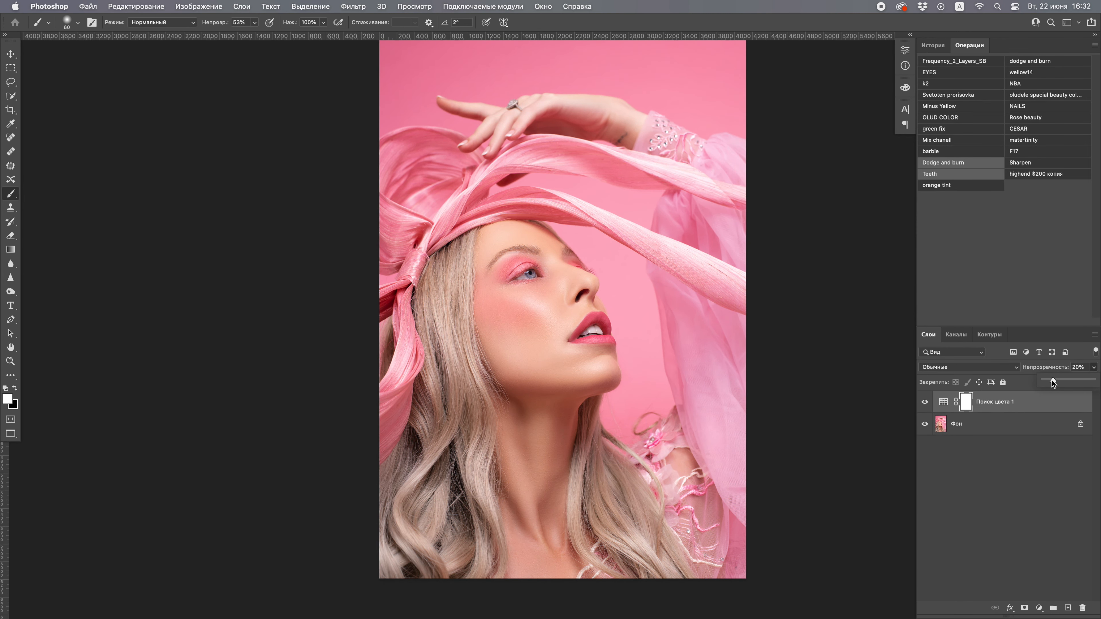
key("super+e")
Duplicate the merged portrait onto a new layer and open the copy in the Camera Raw filter
key("super+j")
key("super+shift+a")
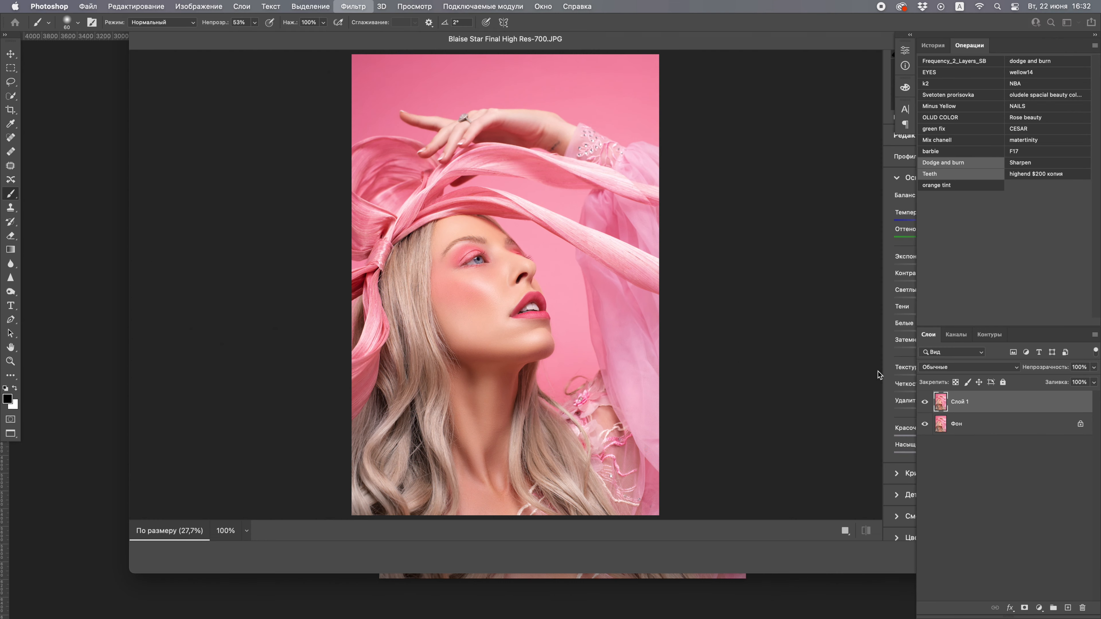
left_click(985, 558)
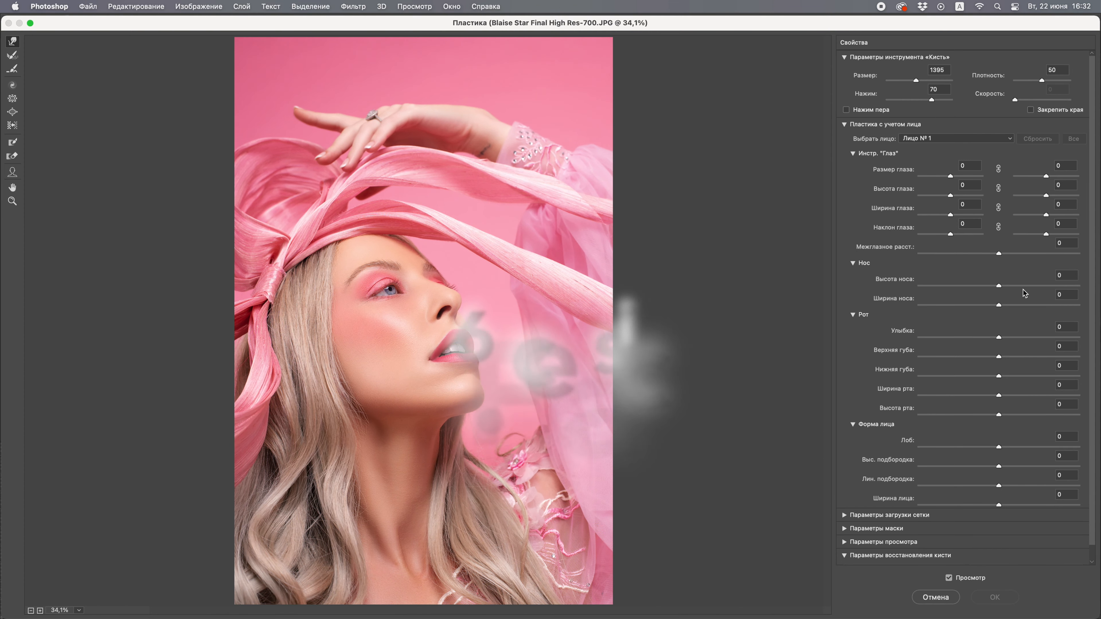
Liquify the face with nose height 6, nose width -3, chin height 16 and jawline -21, and check the preview
left_click_drag(1014, 452, 982, 471)
left_click_drag(998, 290, 1016, 272)
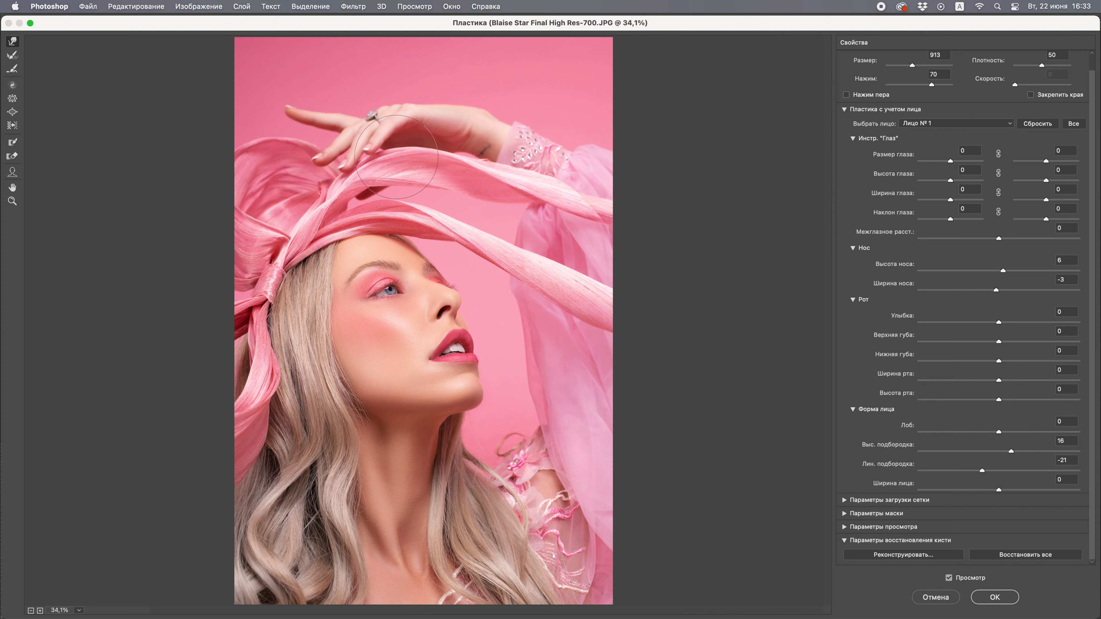
left_click(963, 577)
left_click(960, 579)
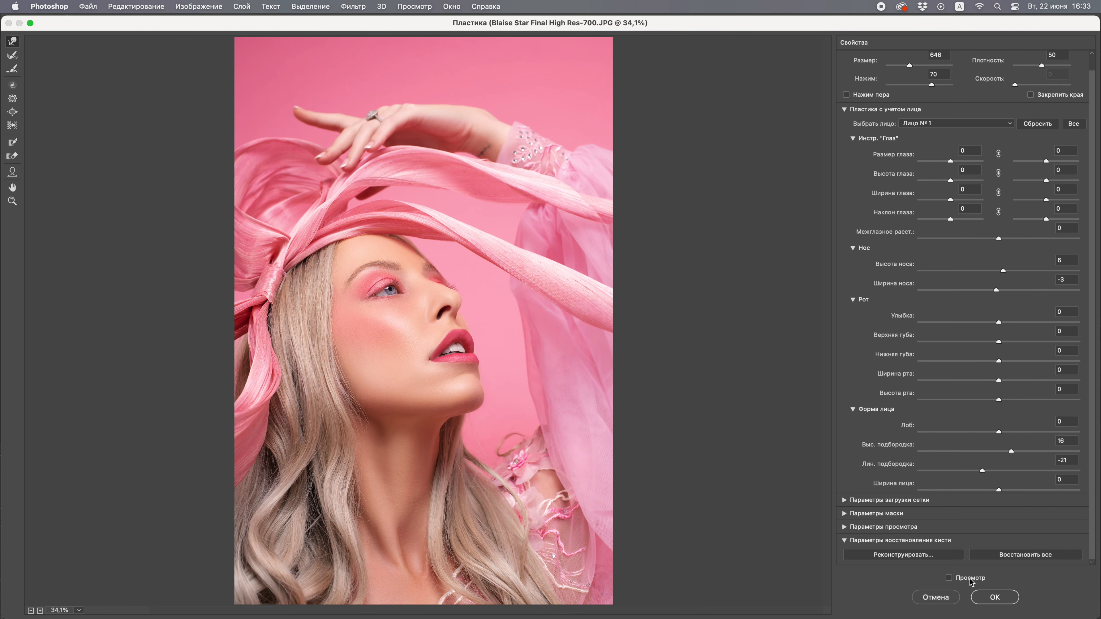
Inspect the lip and chin edges up close and compare the liquified layer with the background
scroll(594, 349, "up", 10)
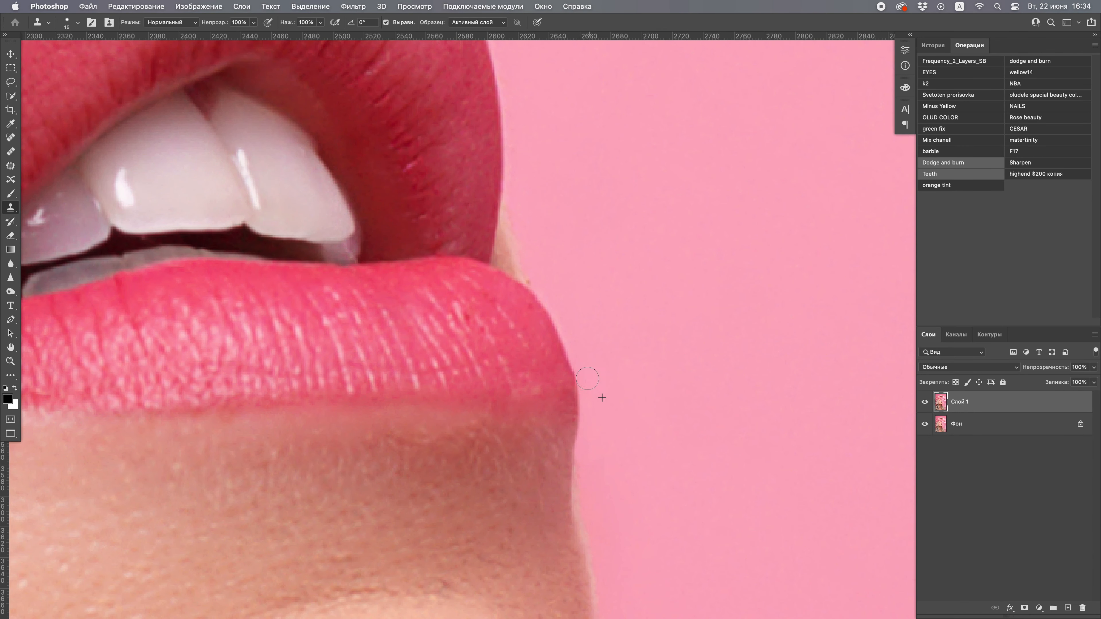
scroll(604, 415, "down", 5)
scroll(599, 318, "down", 5)
scroll(601, 388, "down", 5)
left_click(925, 403)
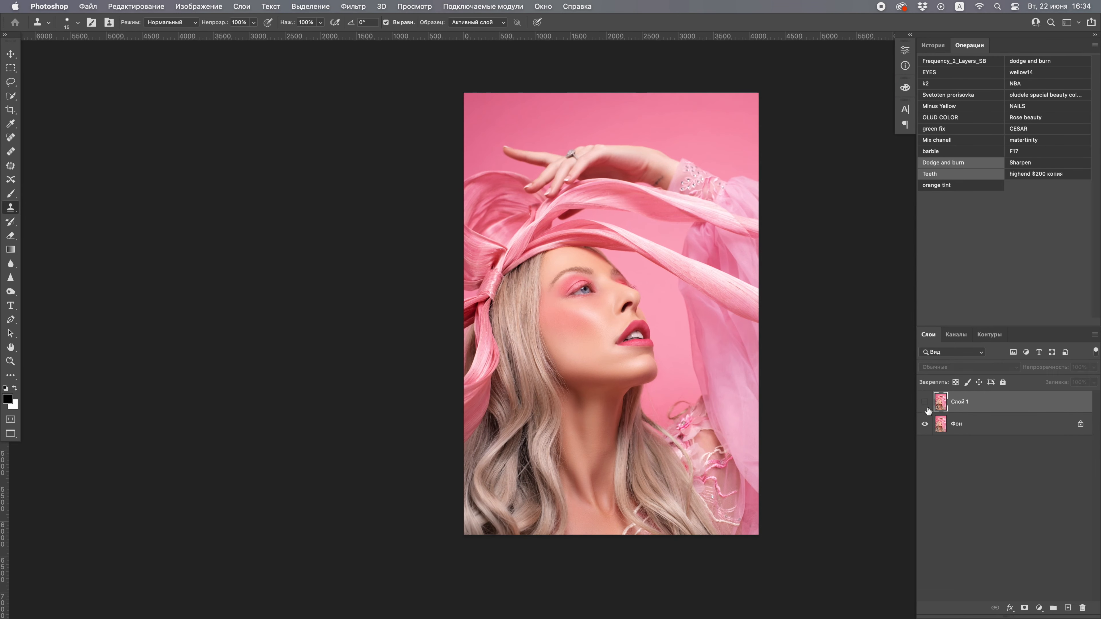
left_click(925, 401)
Sample the neck's skin tone and paint it over the skin with a 700 px Color-mode brush at 100% opacity and 9% flow
scroll(598, 499, "up", 6)
key("w")
left_click_drag(583, 508, 590, 422)
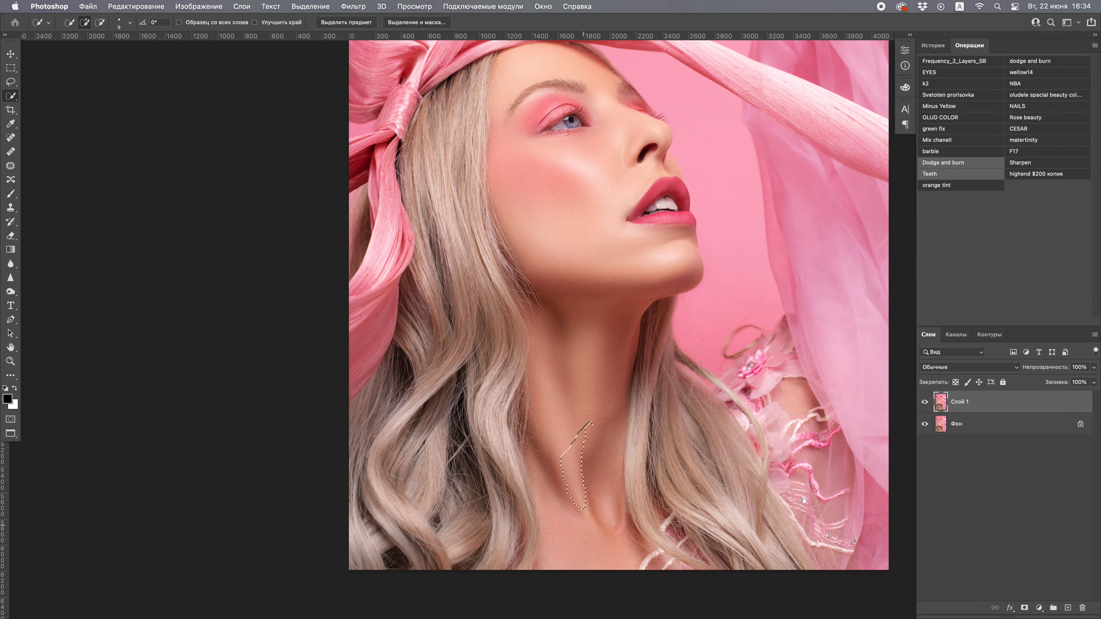
key("b")
left_click(565, 314, "alt")
left_click(162, 22)
left_click(147, 330)
left_click_drag(255, 22, 282, 36)
left_click_drag(323, 22, 281, 37)
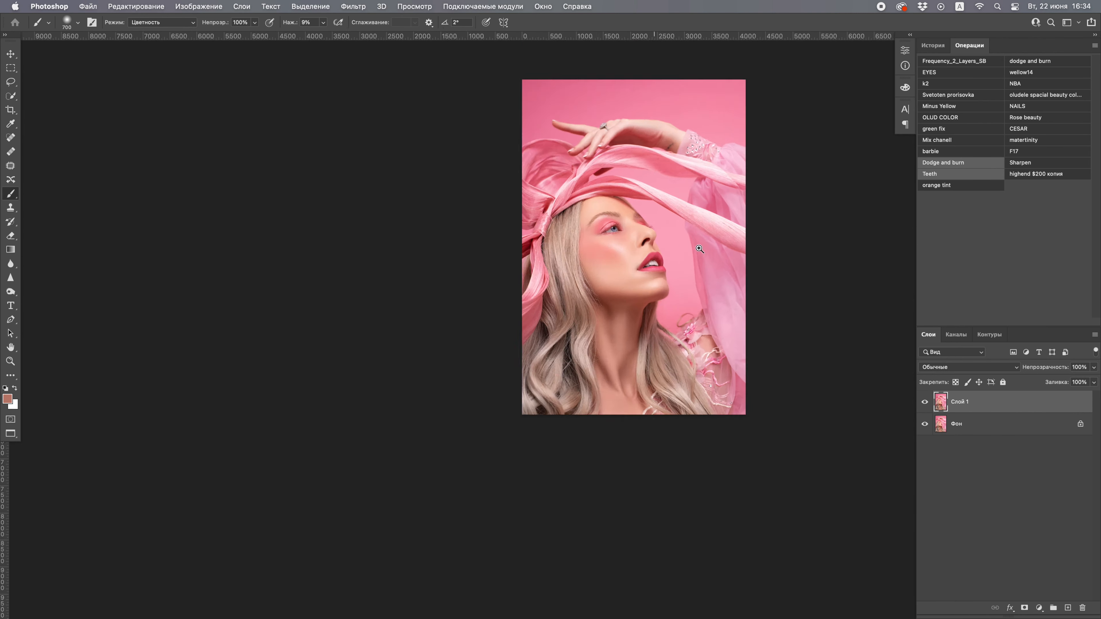
scroll(619, 303, "up", 2)
mouse_move(672, 386)
left_mouse_down()
mouse_move(677, 420)
mouse_move(689, 375)
left_mouse_up()
scroll(689, 375, "up", 1)
left_click(1093, 367)
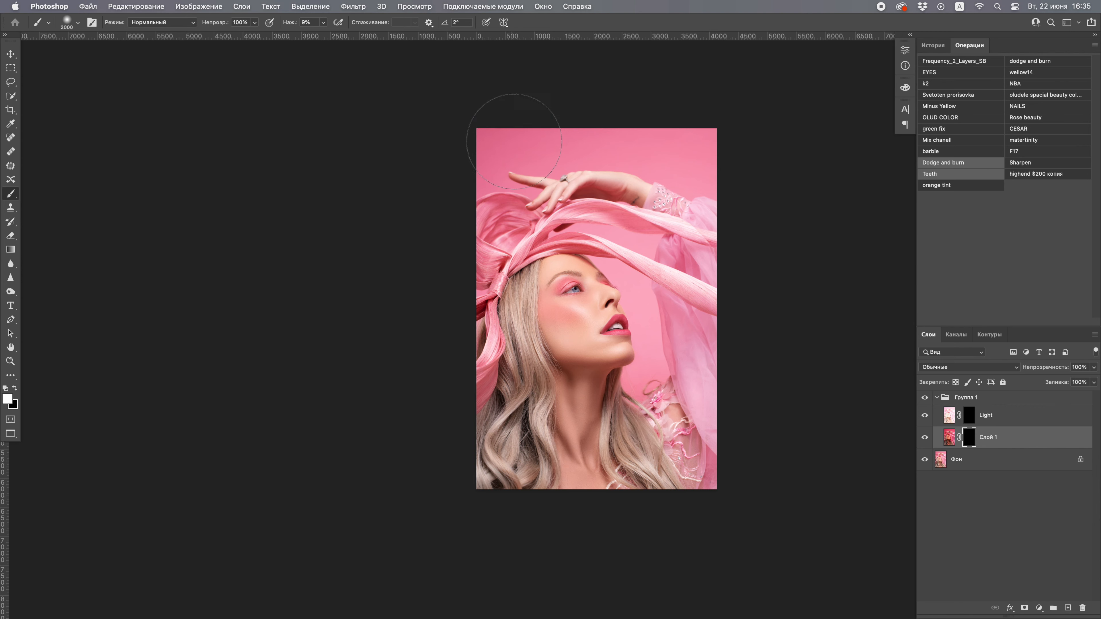
Darken the portrait's outer areas on the burn layer's mask with a very large soft white brush at 9% flow
mouse_move(514, 141)
left_mouse_down()
mouse_move(649, 143)
mouse_move(687, 241)
left_mouse_up()
key("super+z")
key("bracketright")
mouse_move(724, 416)
left_mouse_down()
mouse_move(632, 134)
mouse_move(579, 104)
left_mouse_up()
mouse_move(746, 464)
left_mouse_down()
mouse_move(423, 532)
mouse_move(441, 385)
left_mouse_up()
mouse_move(548, 396)
left_mouse_down()
mouse_move(616, 396)
mouse_move(582, 396)
left_mouse_up()
Brighten the hair highlights on the Light layer's mask with a white brush of 250 to 400 px
key("alt+bracketright")
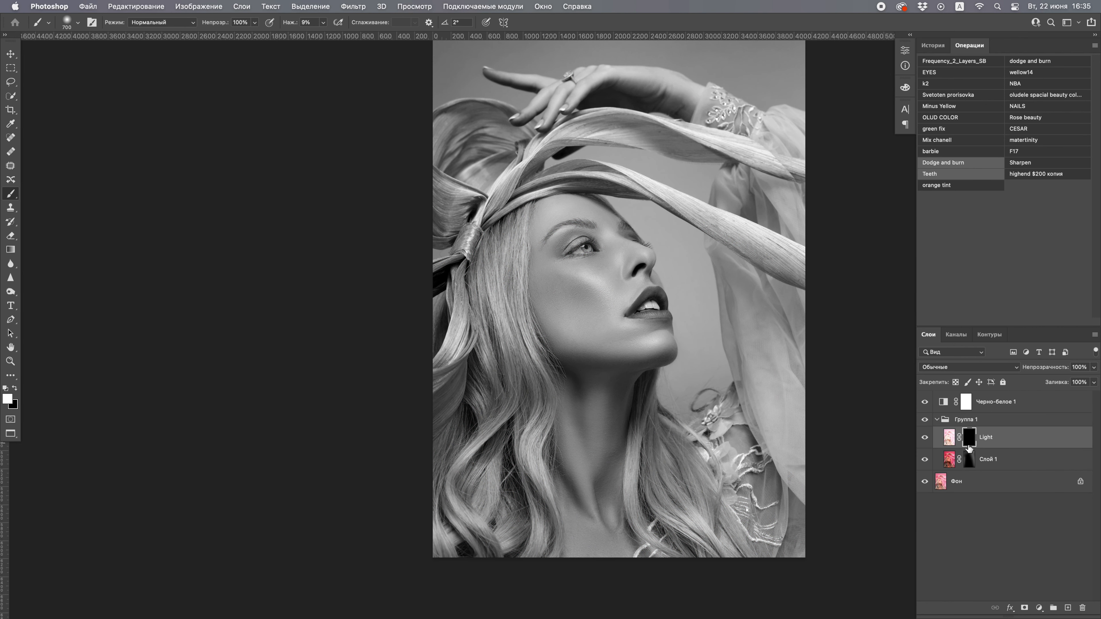
right_click(460, 363)
type("250")
key("Return")
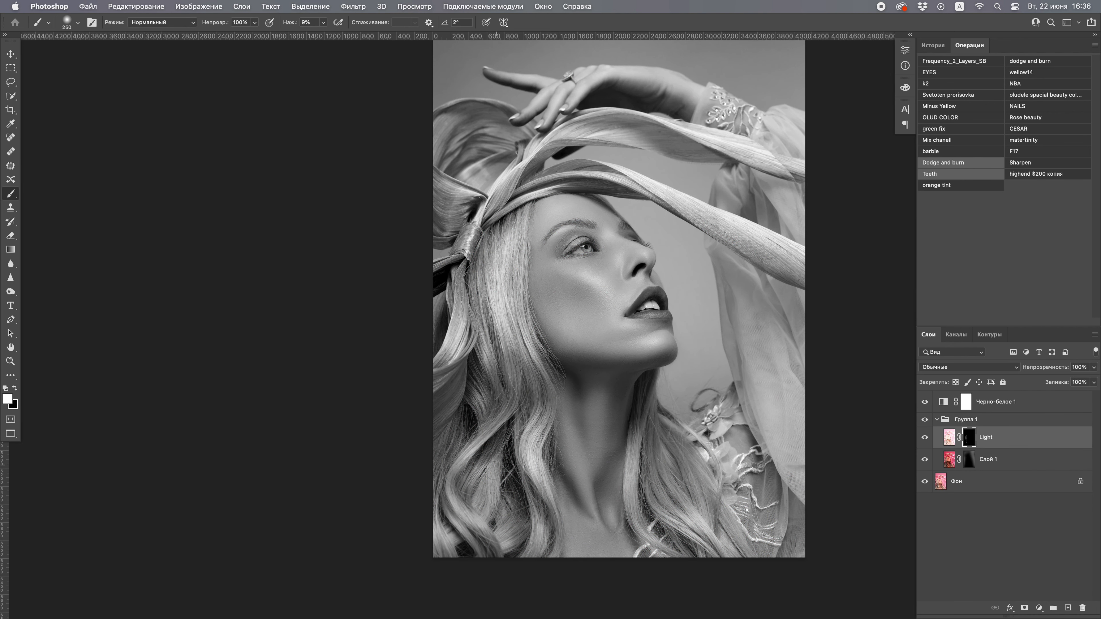
key("bracketleft")
key("bracketright")
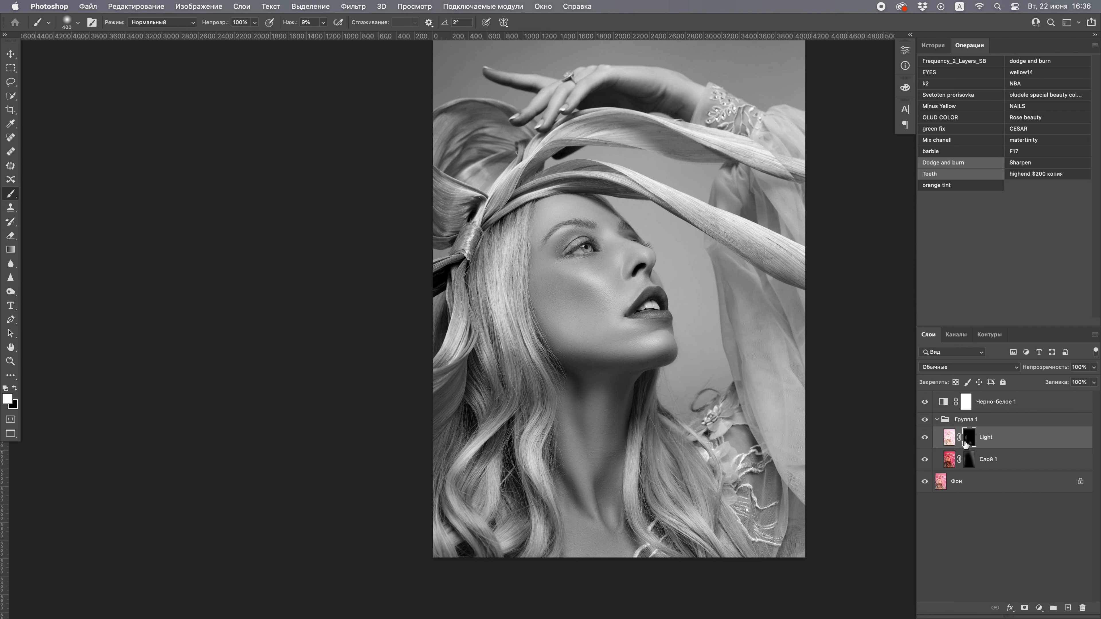
Darken the dress and sleeve edge on the burn layer's mask with an 1100 px white brush at 6% flow
key("alt+bracketleft")
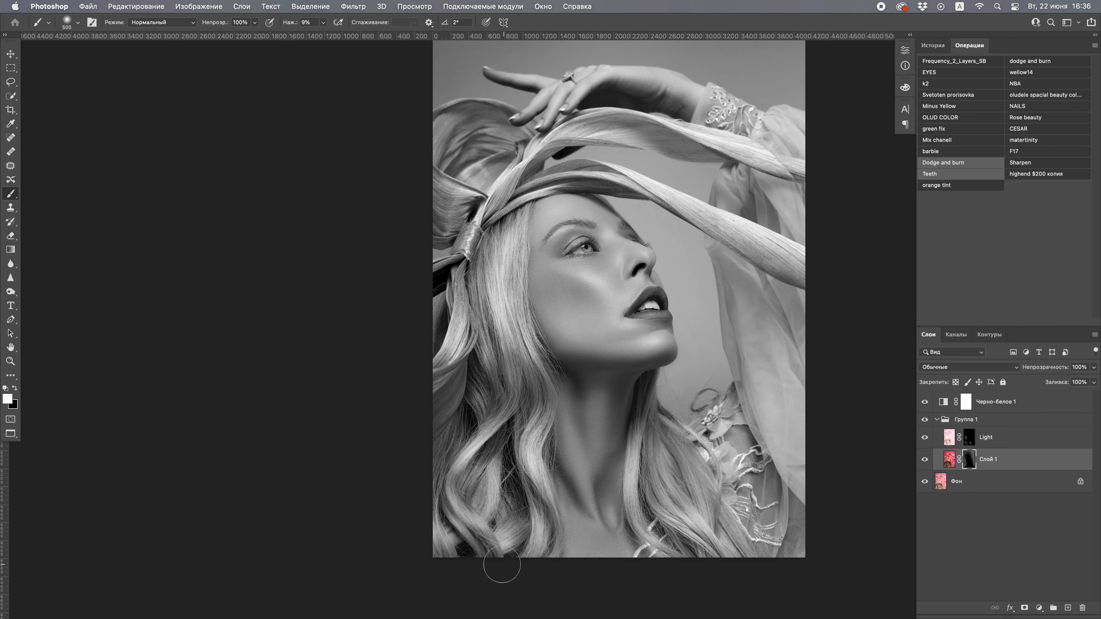
left_click(323, 22)
key("bracketright")
key("bracketright")
key("bracketright")
key("bracketright")
key("bracketright")
key("bracketright")
key("bracketright")
left_click_drag(780, 542, 774, 379)
mouse_move(774, 380)
left_mouse_down()
mouse_move(751, 509)
mouse_move(765, 321)
left_mouse_up()
Hide the Black & White check layer and compare the image with and without the dodge and burn group
left_click(925, 402)
left_click(924, 420)
scroll(555, 316, "down", 2)
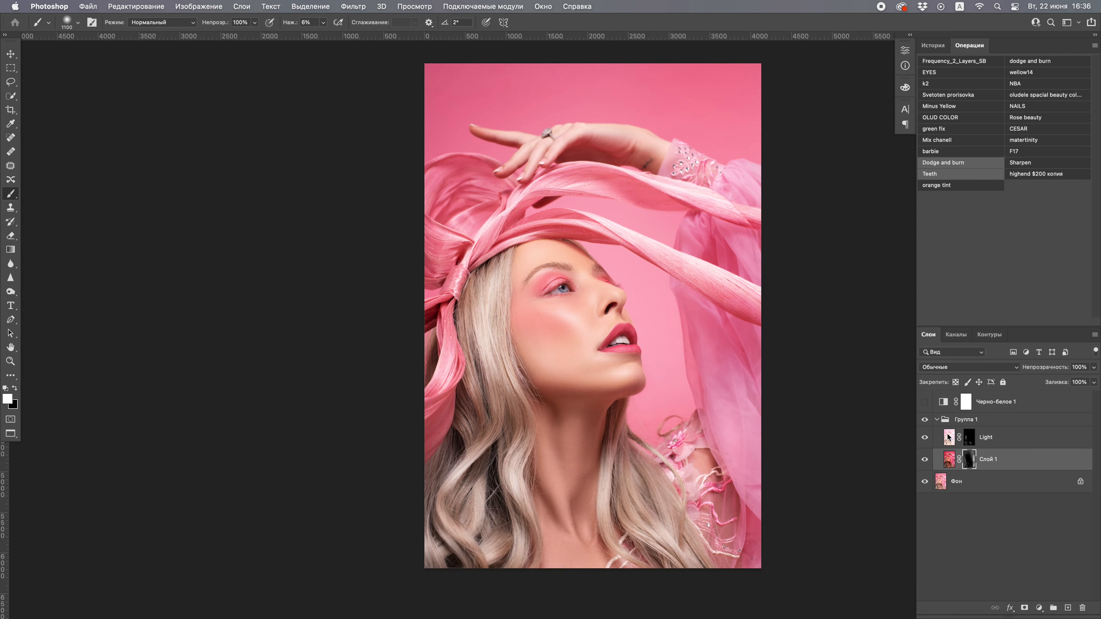
Soften the Light layer's mask with a Gaussian Blur at a radius of 4.0 pixels
left_click(968, 437)
left_click(352, 6)
mouse_move(381, 184)
left_click(563, 242)
left_click(1021, 64)
left_click(353, 7)
left_click(554, 234)
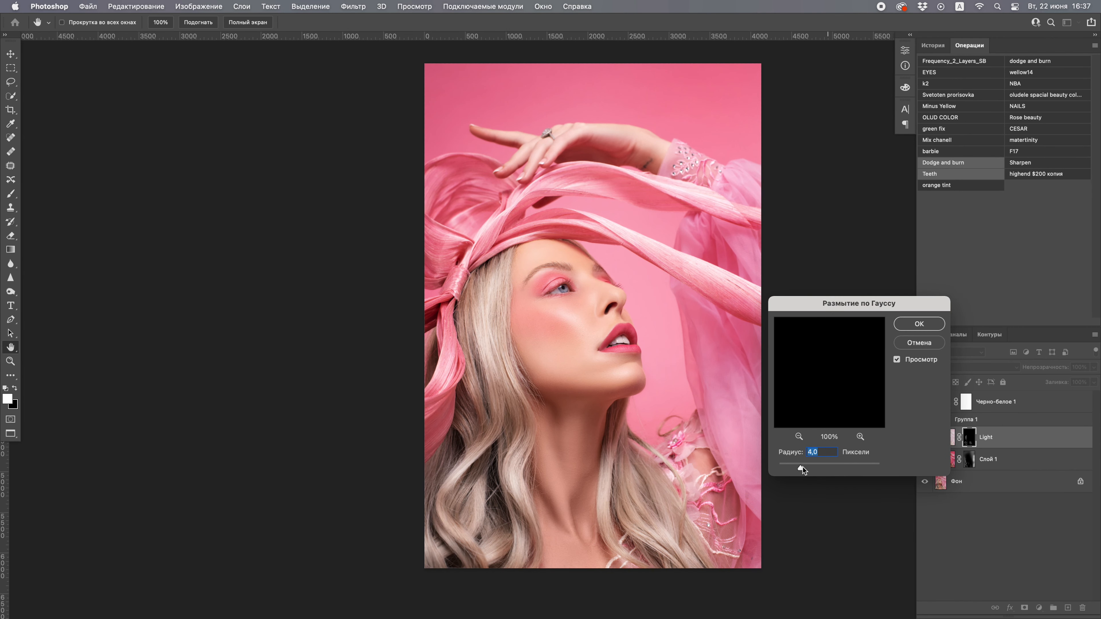
left_click(935, 320)
Lower the Light layer's opacity and compare the portrait with and without the dodge and burn group
left_click_drag(1093, 367, 1070, 382)
left_click(925, 420)
left_click(968, 458)
left_click(924, 420)
left_click(923, 419)
Delete the Black & White check layer and merge all visible layers into the background
left_click(992, 401)
key("BackSpace")
key("super+shift+e")
Copy the whole retouched image, revert the document to its opening state, and paste the copy as a layer above the original
key("super+a")
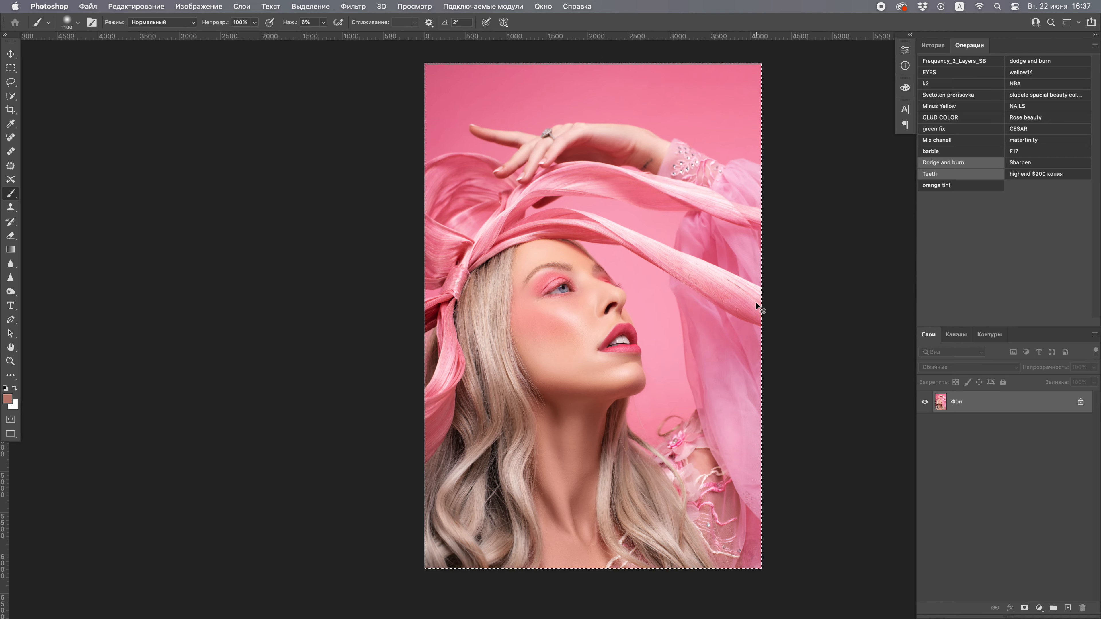
left_click(942, 45)
scroll(1008, 82, "up", 10)
left_click(1007, 68)
key("super+v")
Compare the pasted retouched layer with the original, first across the whole portrait and then around the face
left_click(923, 403)
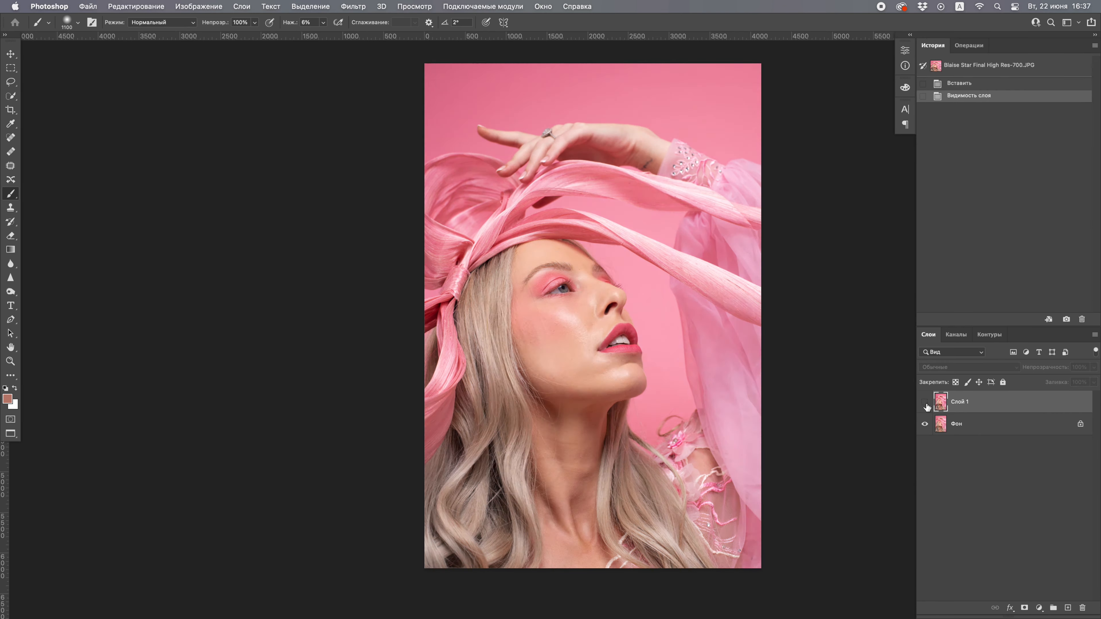
left_click(923, 404)
scroll(921, 407, "up", 1)
left_click(925, 403)
left_click(925, 403)
scroll(668, 333, "up", 3)
left_click(924, 403)
left_click(924, 402)
left_click(925, 402)
left_click(925, 403)
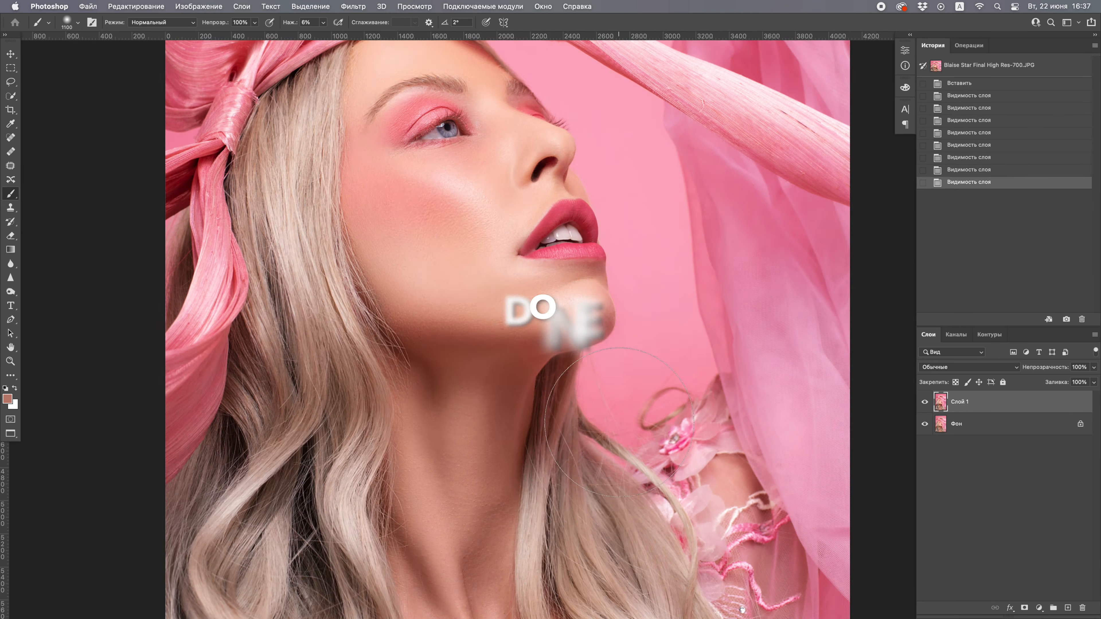
Compare the retouched and original skin, eye and lips in close-up
left_click(924, 403)
left_click(924, 402)
scroll(734, 359, "up", 8)
left_click(924, 403)
left_click(925, 402)
scroll(678, 334, "up", 4)
left_click(925, 402)
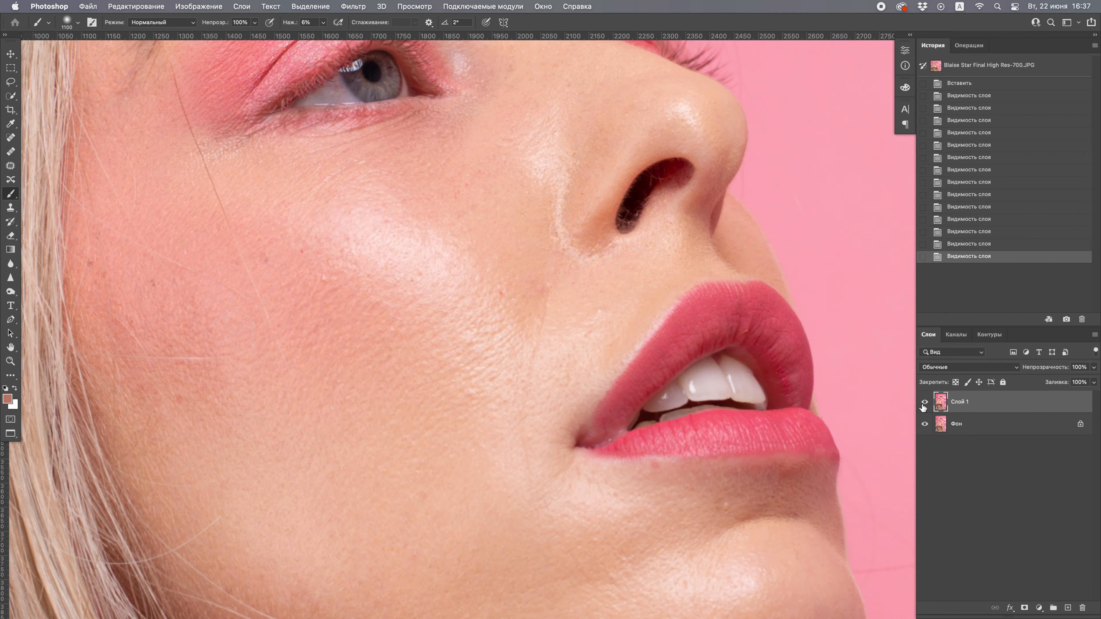
left_click(925, 402)
Compare the full portrait with the original once more and merge the visible layers
scroll(654, 269, "down", 5)
scroll(478, 451, "down", 3)
scroll(712, 417, "up", 2)
left_click(924, 403)
left_click(924, 402)
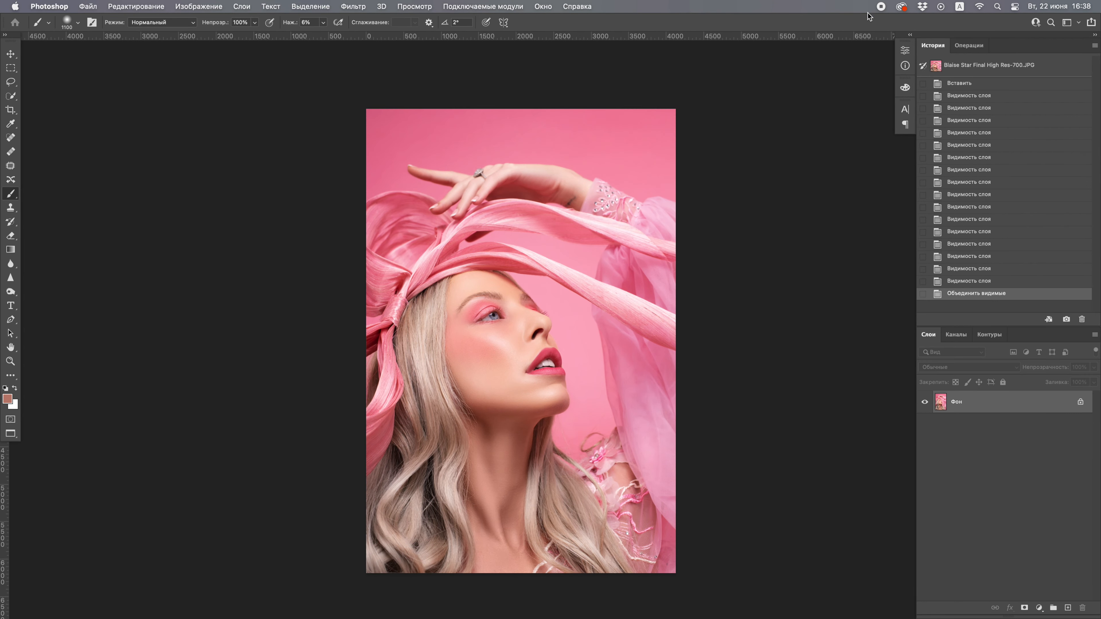